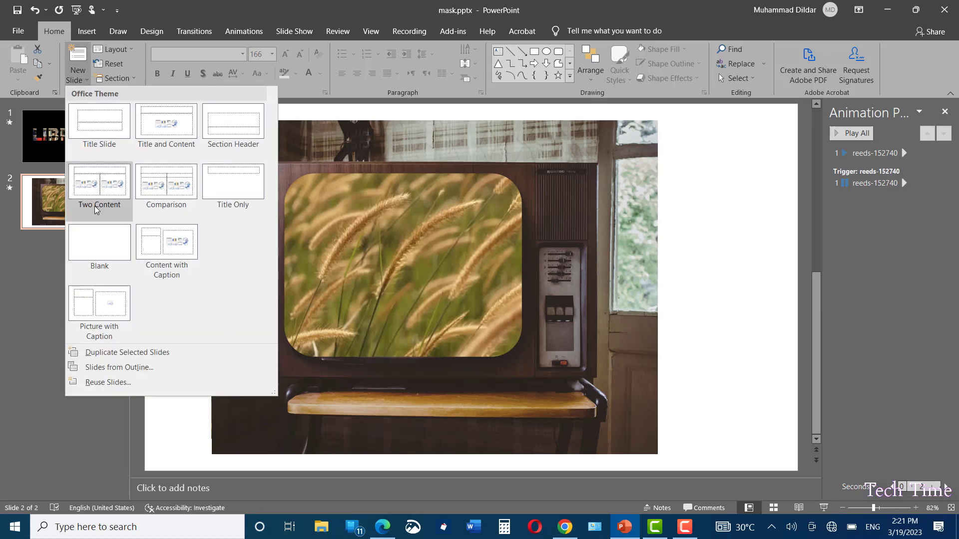
- Add a blank slide 3 and draw a large rectangle across it
click(97, 237)
click(85, 32)
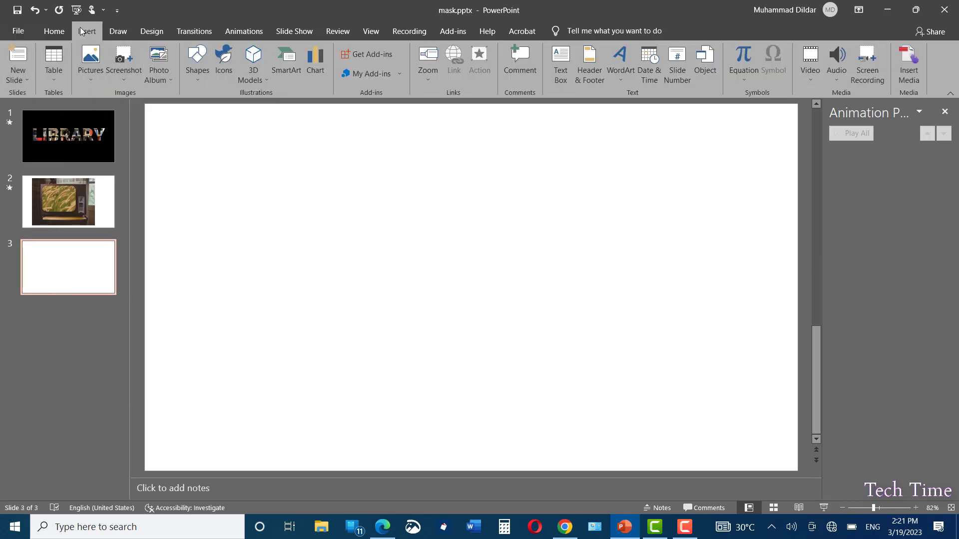
click(196, 80)
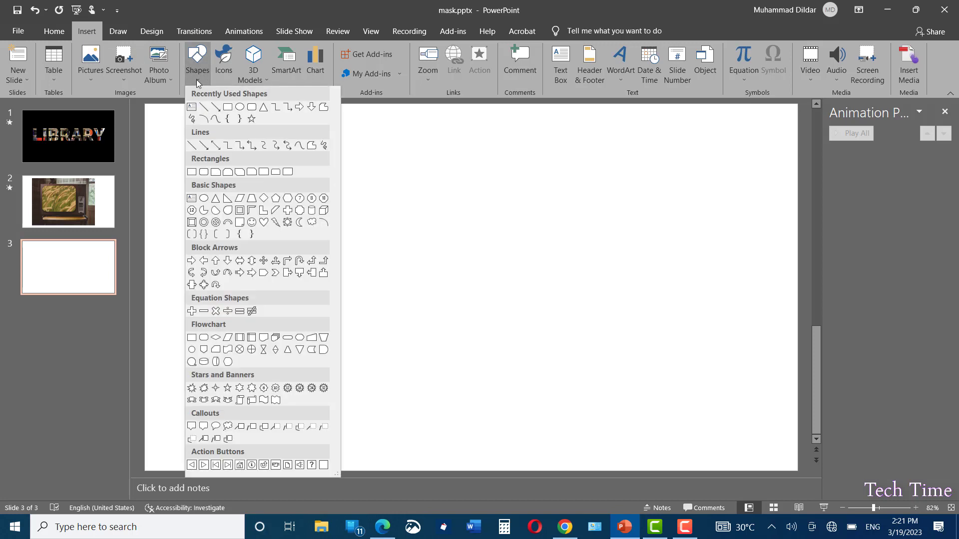
click(229, 108)
drag(218, 152, 660, 400)
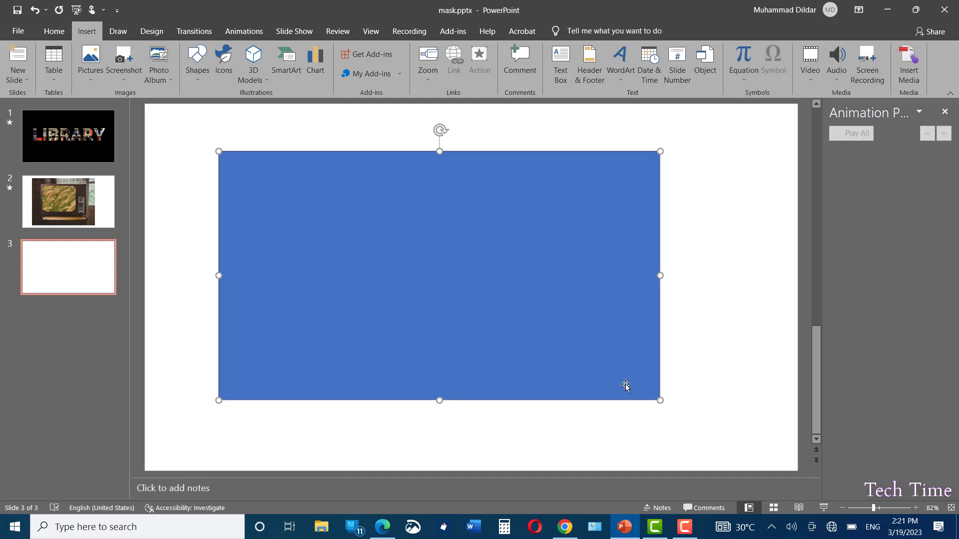
- Draw a circle on the rectangle's left half and combine the two to cut a hole
click(61, 51)
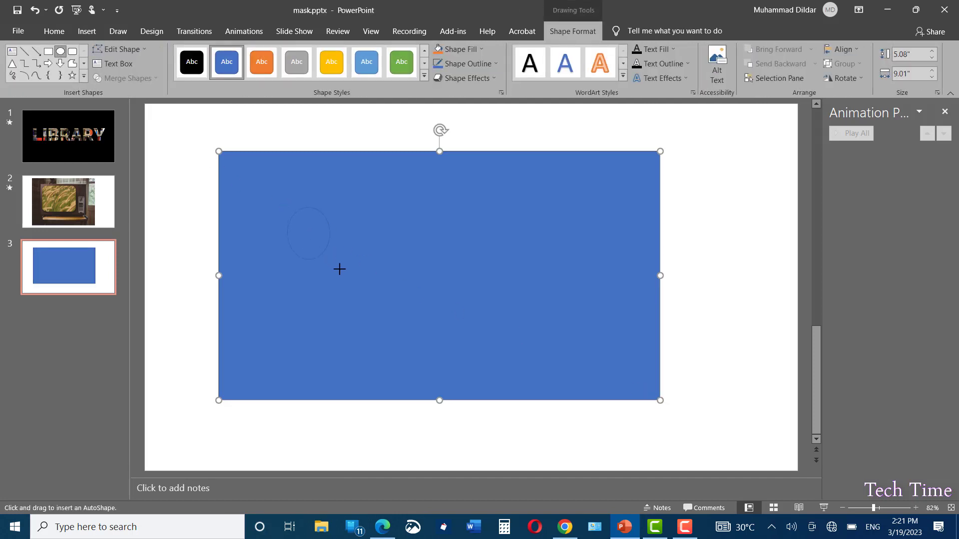
drag(413, 330, 415, 329)
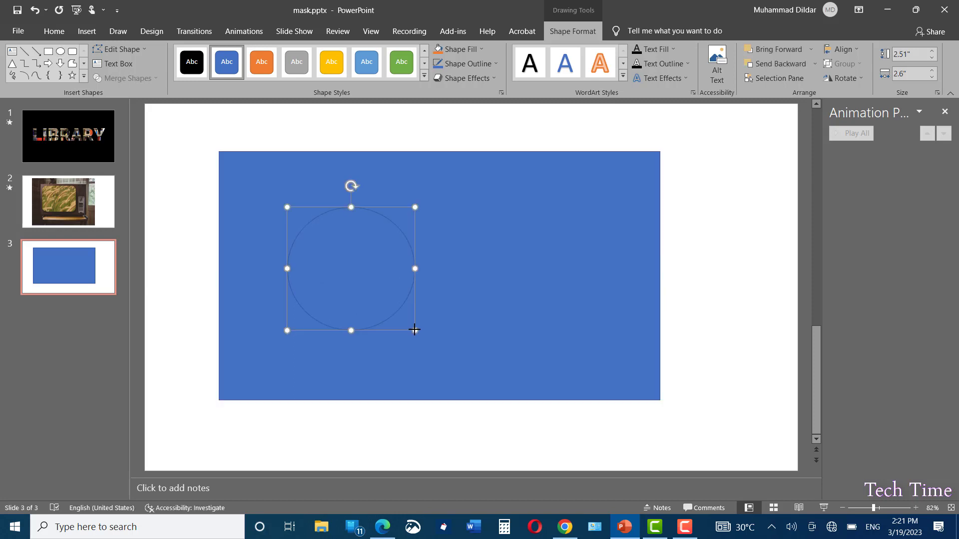
drag(168, 118, 703, 451)
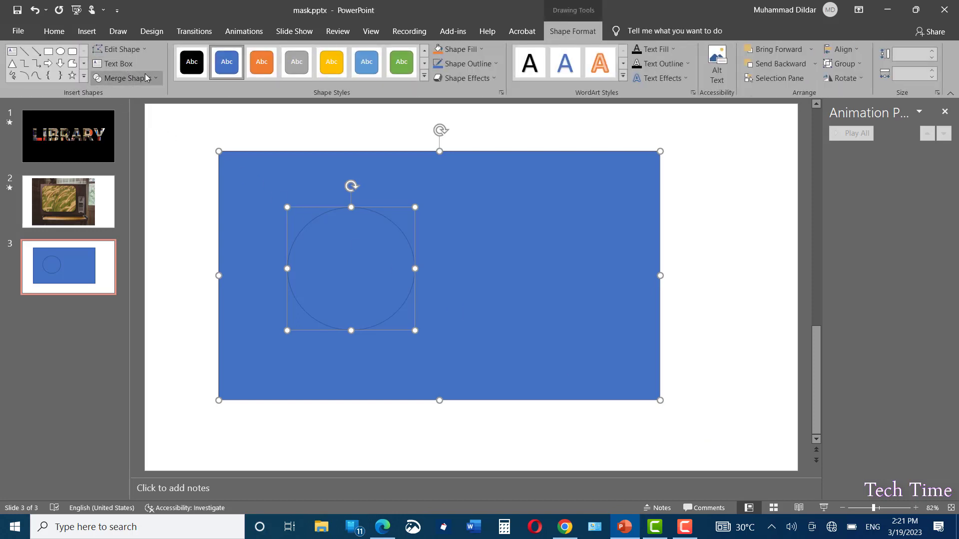
click(152, 79)
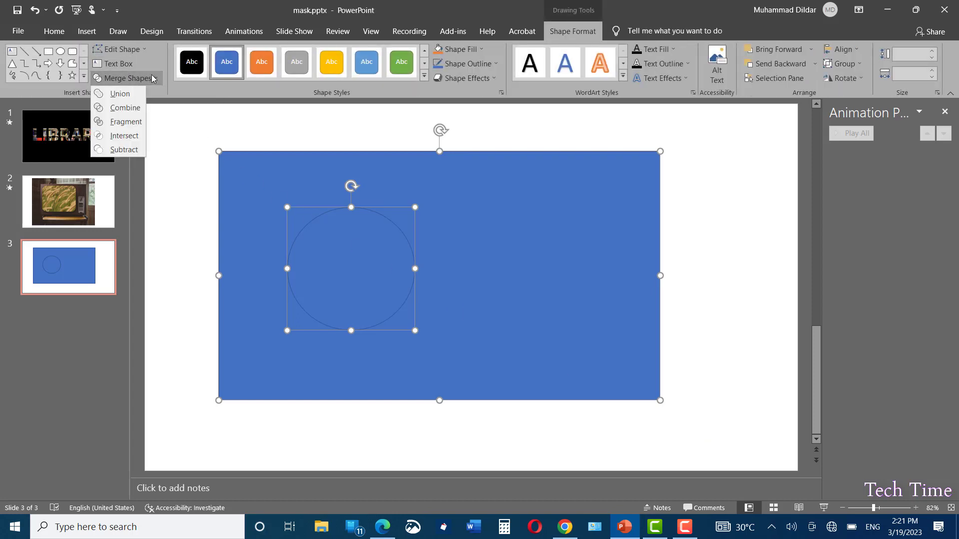
click(124, 107)
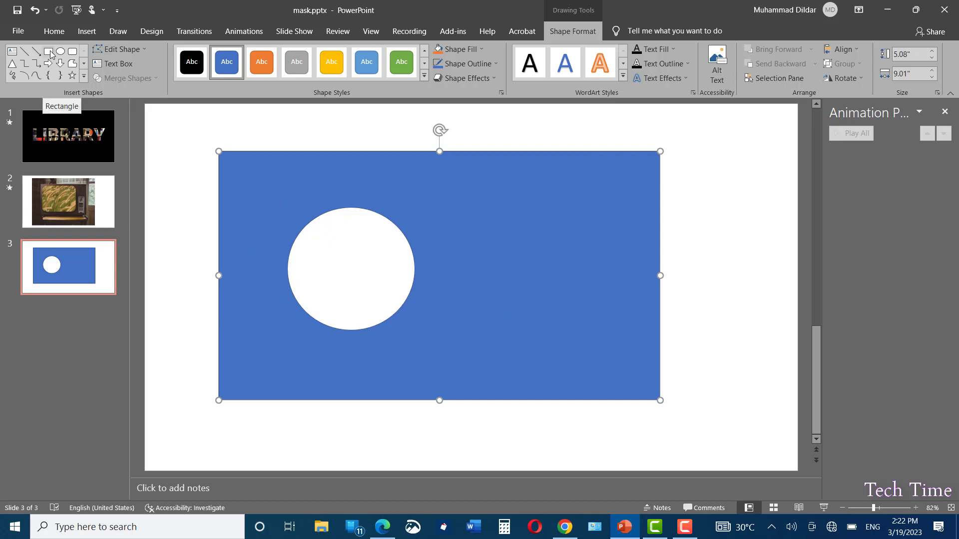
- Draw a wide orange-filled bar and send it behind the blue rectangle, under the circular hole
click(49, 52)
drag(177, 169, 643, 252)
drag(484, 200, 501, 316)
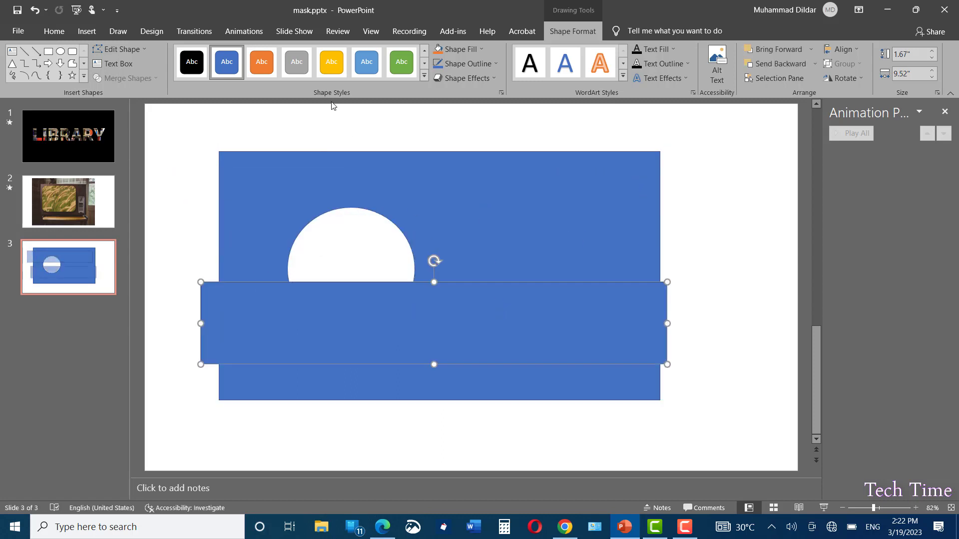
click(259, 62)
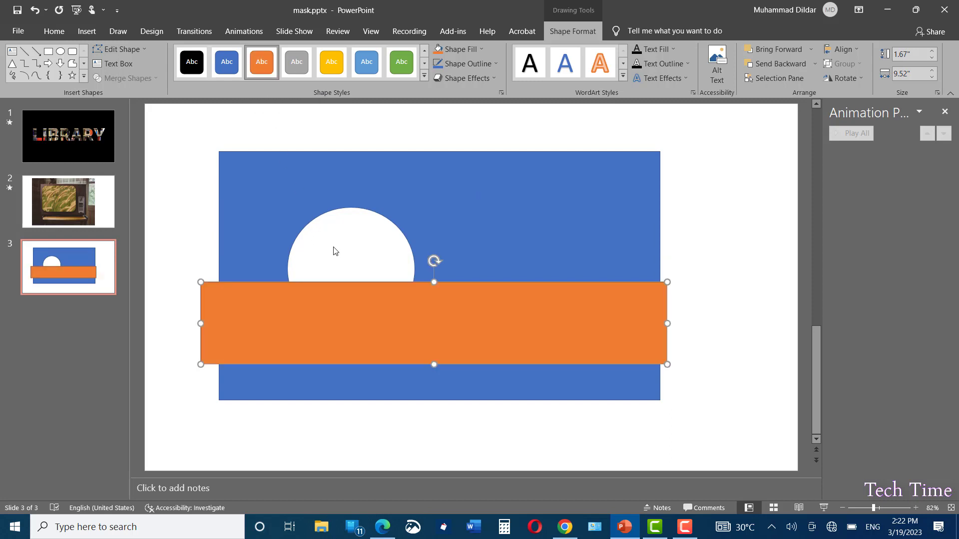
right_click(506, 323)
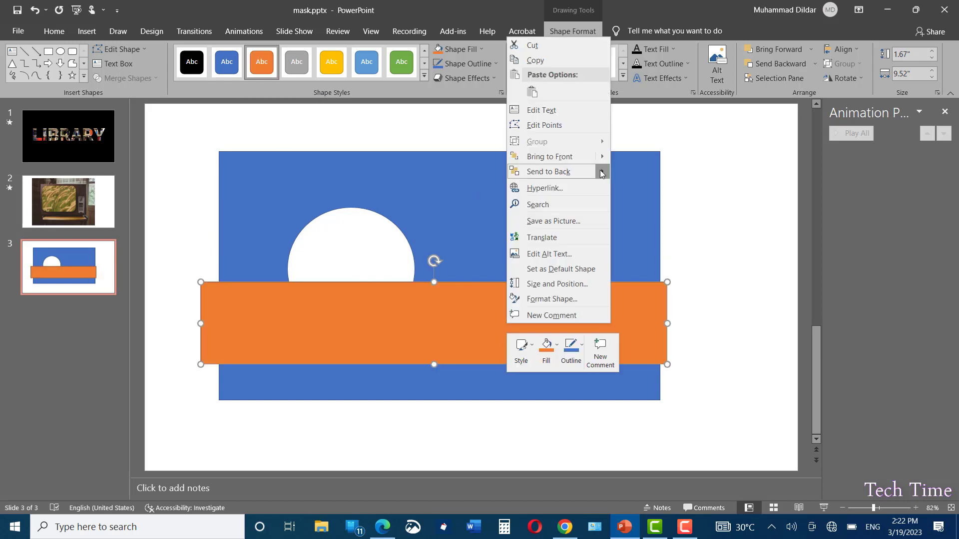
click(629, 176)
mouse_move(346, 286)
mouse_down()
mouse_move(349, 214)
mouse_move(343, 274)
mouse_move(313, 178)
mouse_move(351, 265)
mouse_move(345, 219)
mouse_move(343, 298)
mouse_move(338, 244)
mouse_move(342, 272)
mouse_move(360, 270)
mouse_move(330, 268)
mouse_move(349, 268)
mouse_up()
- Add a new blank slide 4
click(54, 31)
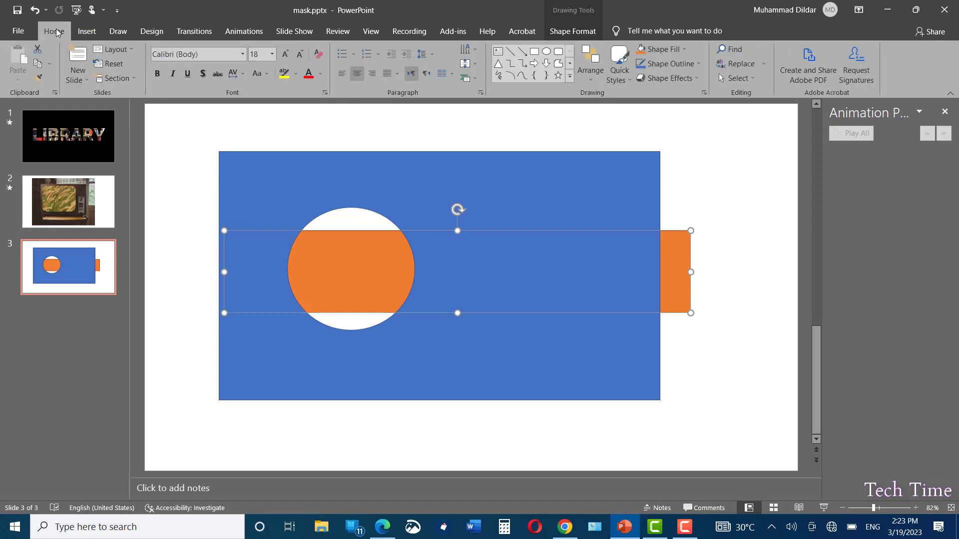
click(86, 77)
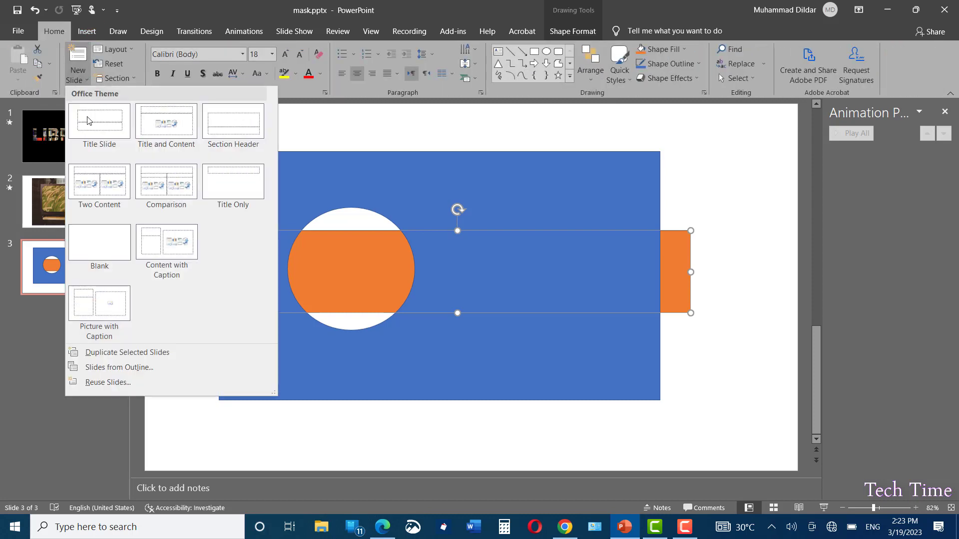
click(97, 242)
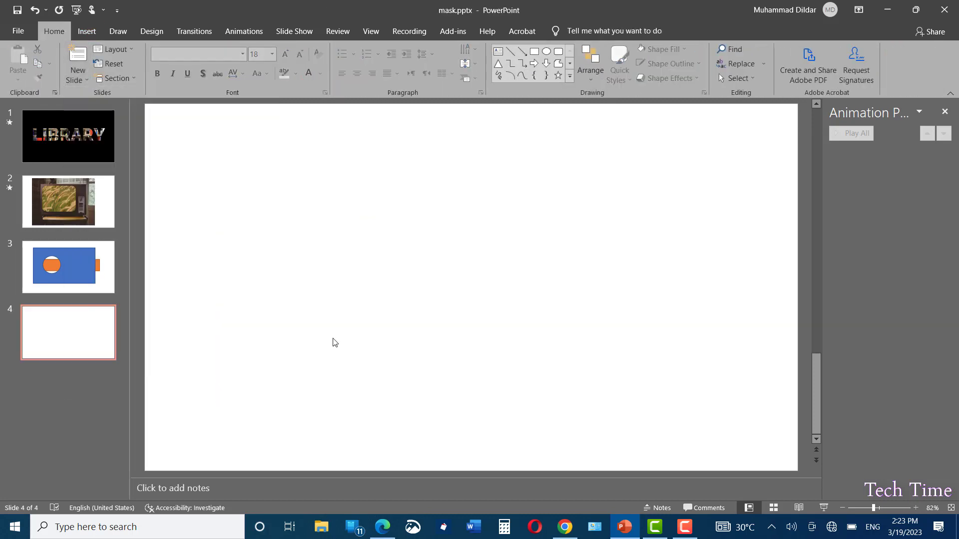
- Insert tv-g98bc427e8_1920.jpg from this device, move it up and enlarge it
click(88, 31)
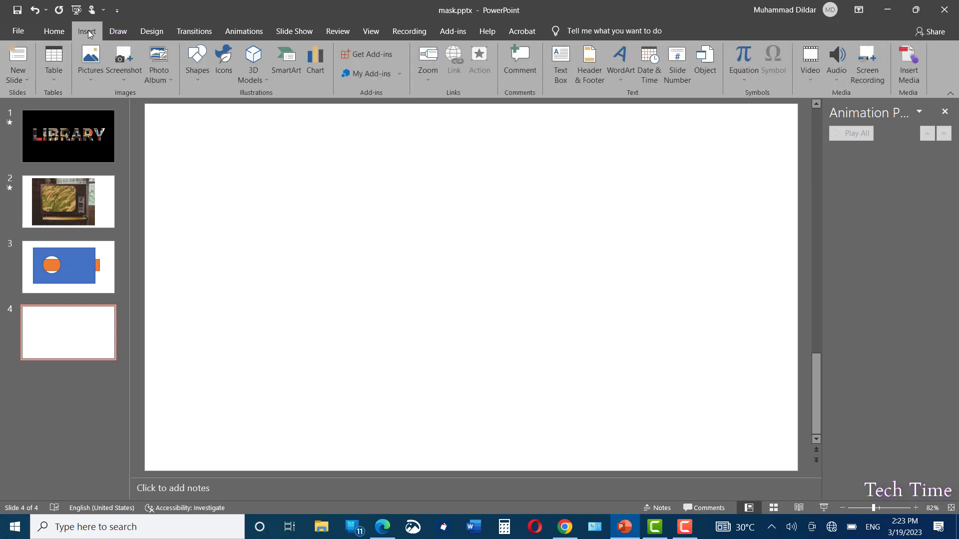
click(89, 74)
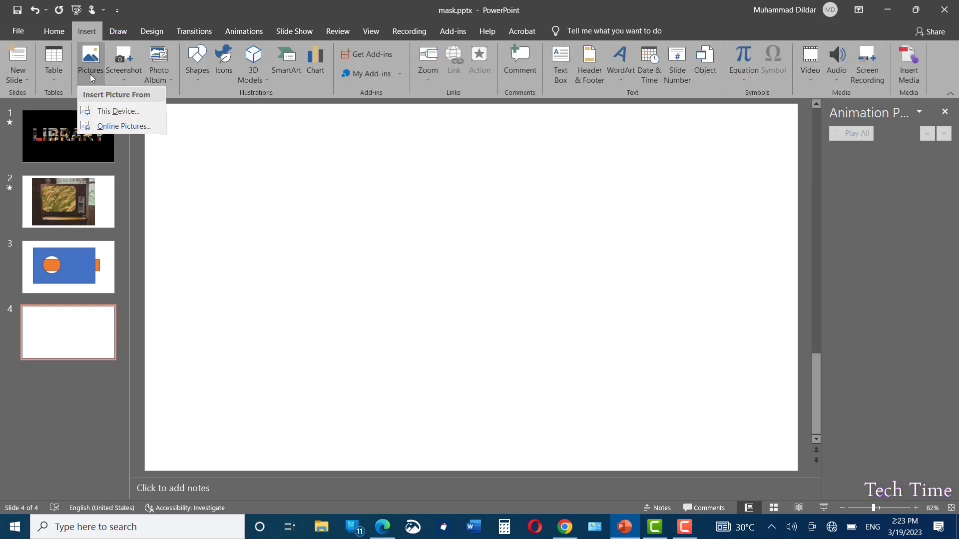
click(104, 110)
click(176, 109)
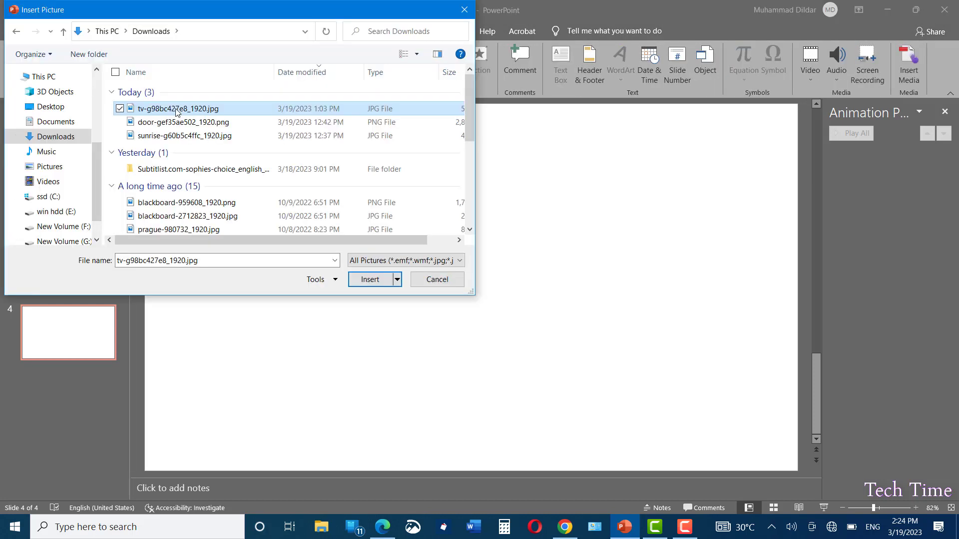
click(374, 282)
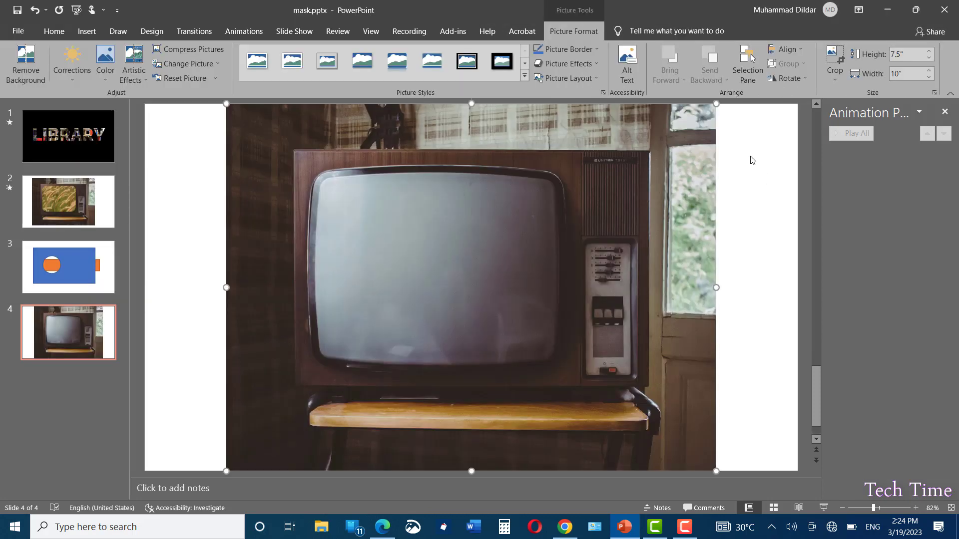
drag(510, 292, 374, 226)
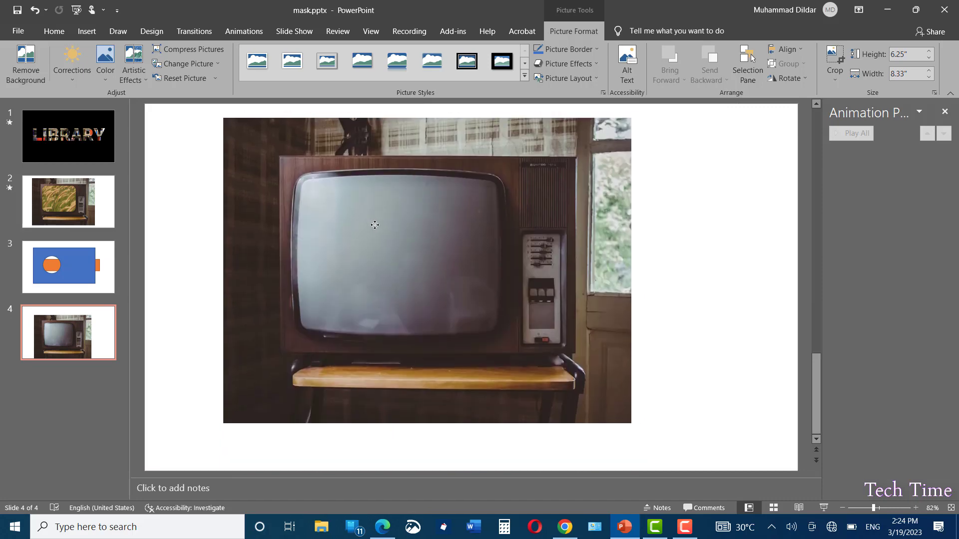
drag(631, 424, 677, 459)
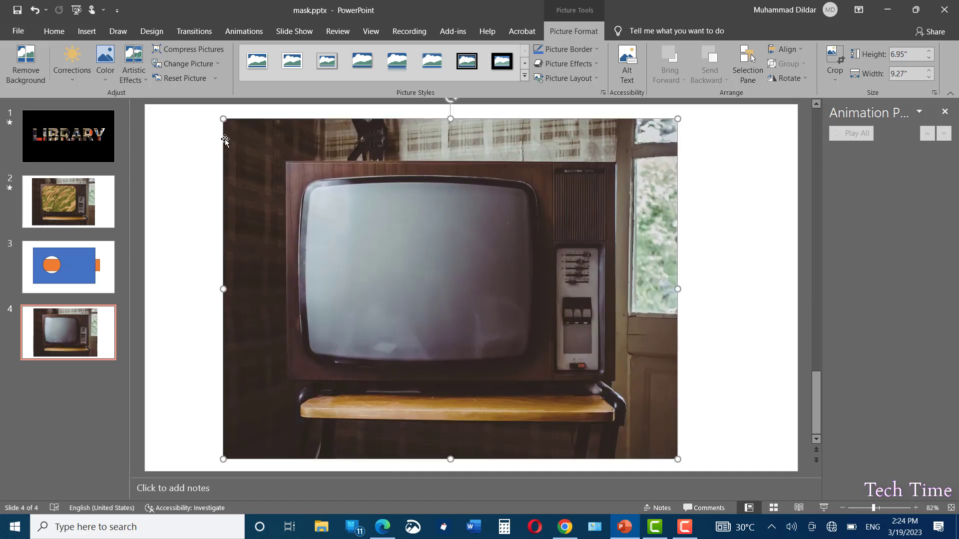
- Draw a rounded rectangle over the TV screen and send it behind the photo
click(86, 32)
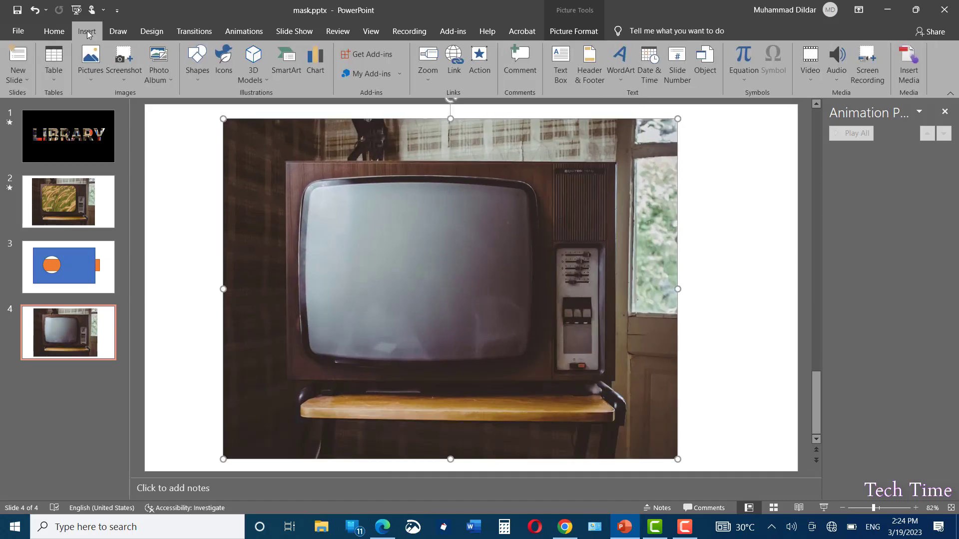
click(197, 79)
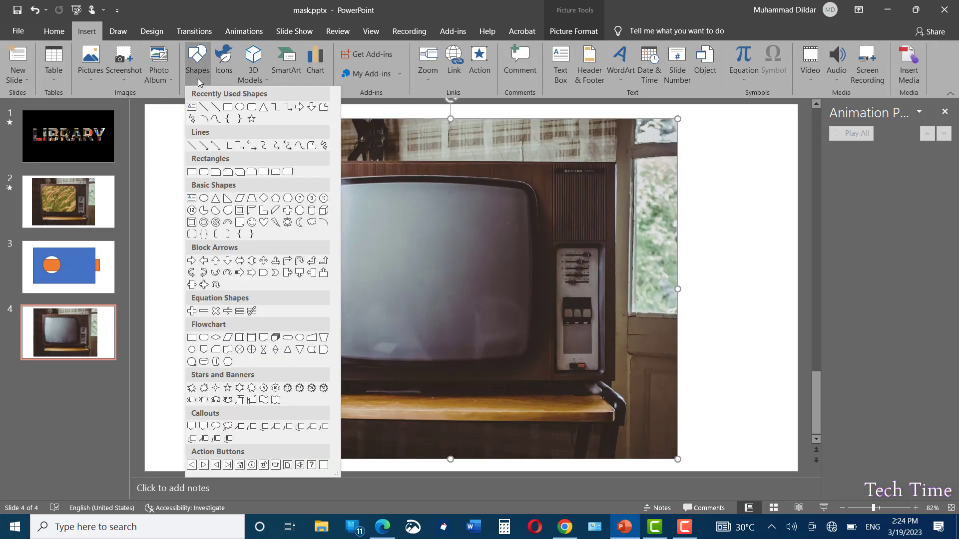
click(254, 112)
drag(296, 177, 543, 358)
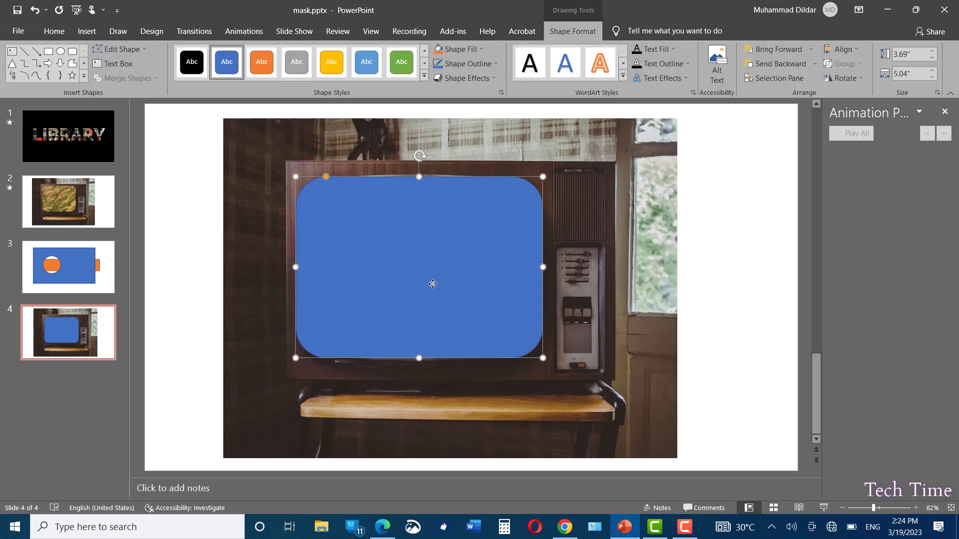
right_click(432, 284)
click(460, 360)
click(194, 128)
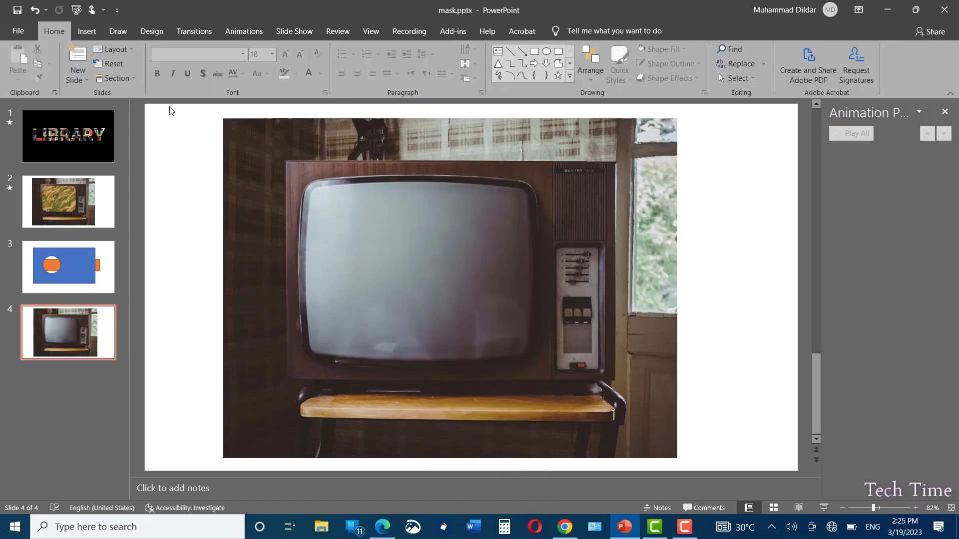
- Select the photo and rounded rectangle and combine them to cut out the screen
mouse_move(168, 107)
mouse_down()
mouse_move(403, 317)
mouse_move(649, 423)
mouse_move(714, 466)
mouse_up()
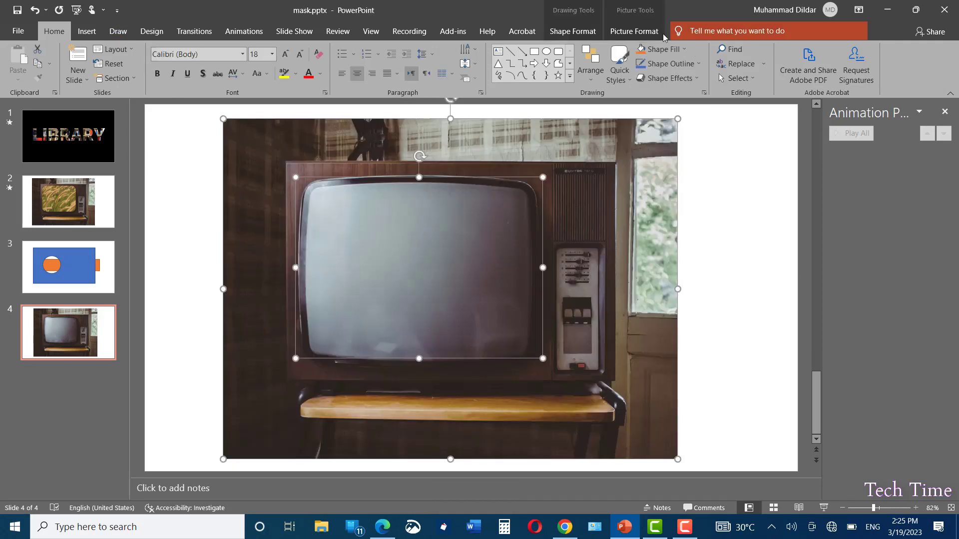
click(585, 34)
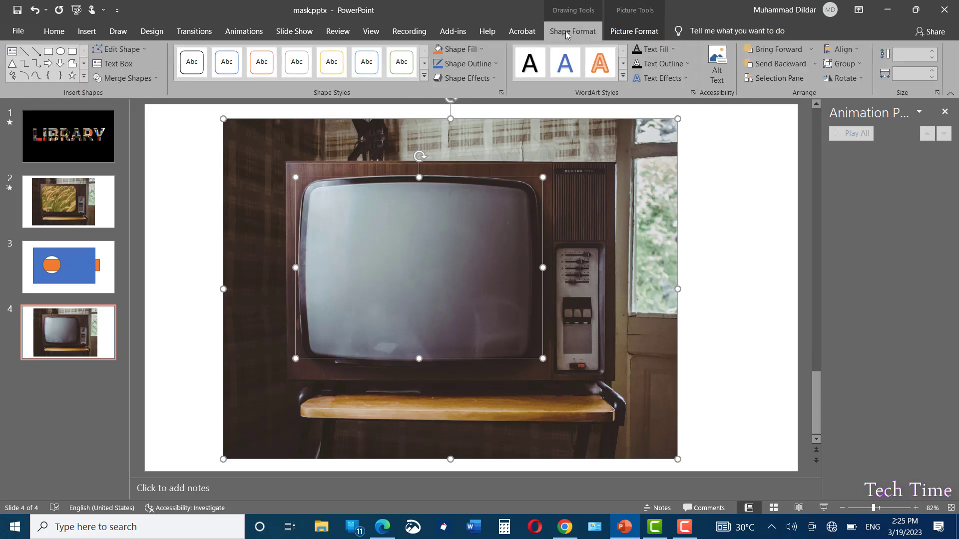
click(152, 77)
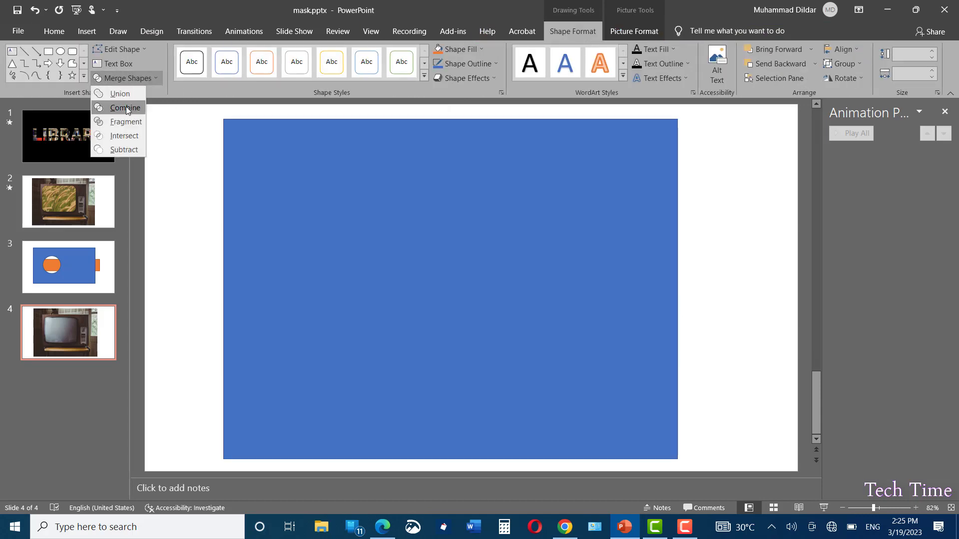
click(126, 108)
click(54, 32)
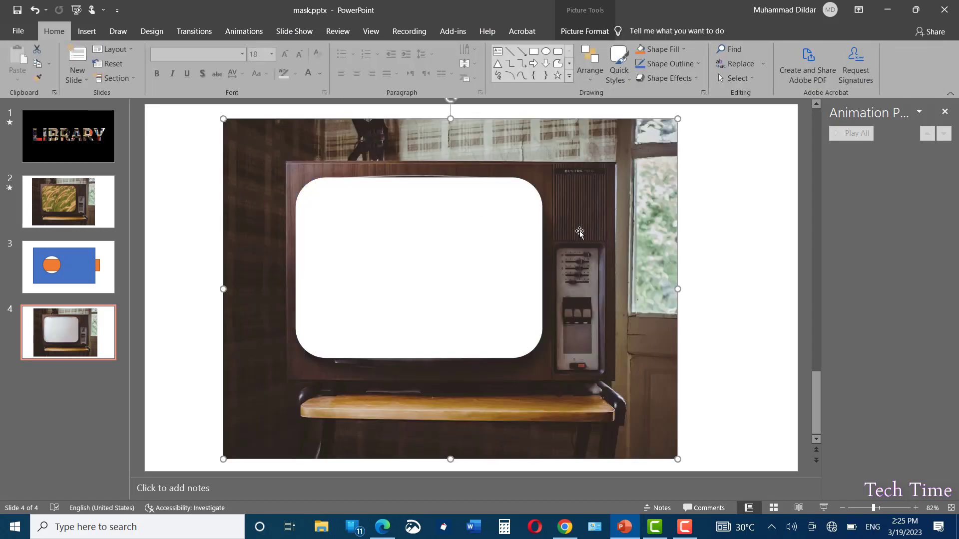
- Insert the video squirrel-4247.mp4 from this device onto slide 4
click(87, 32)
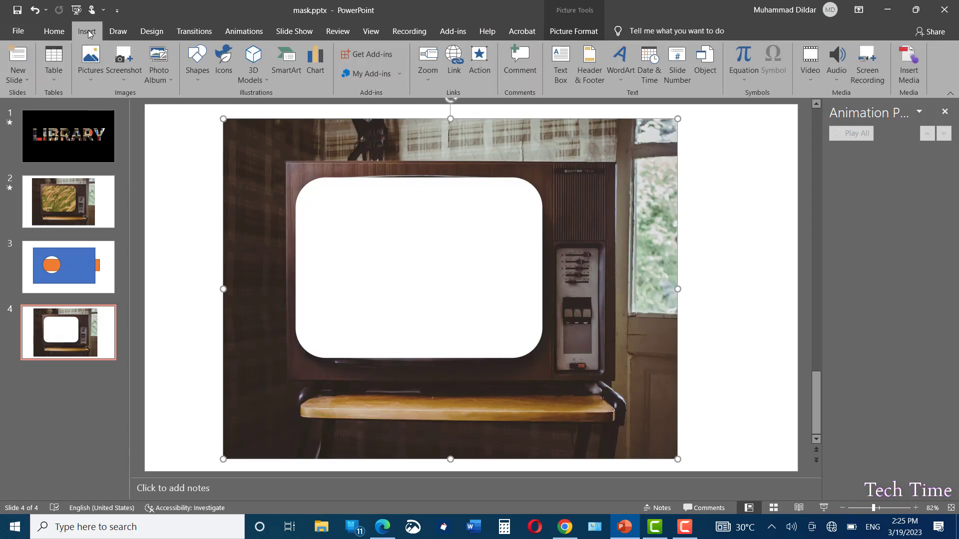
click(810, 67)
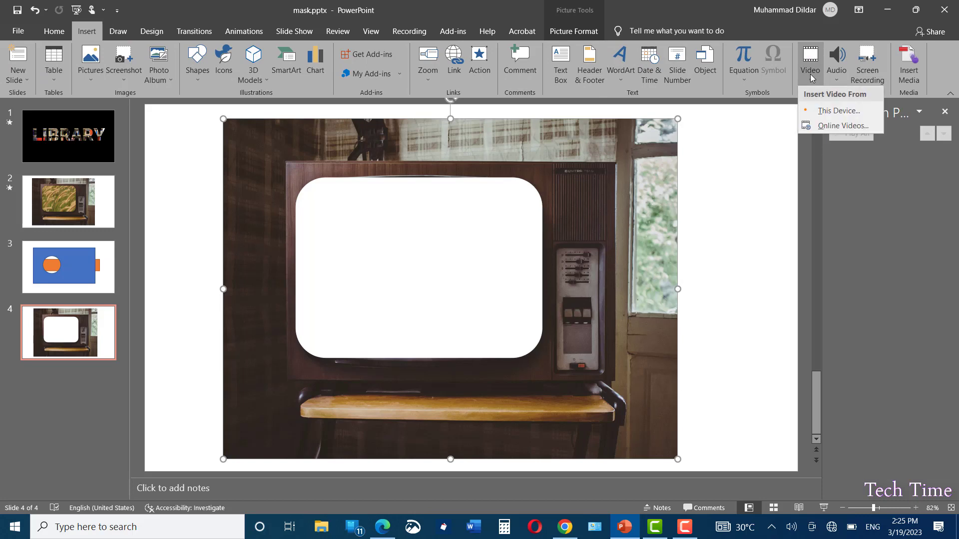
click(827, 111)
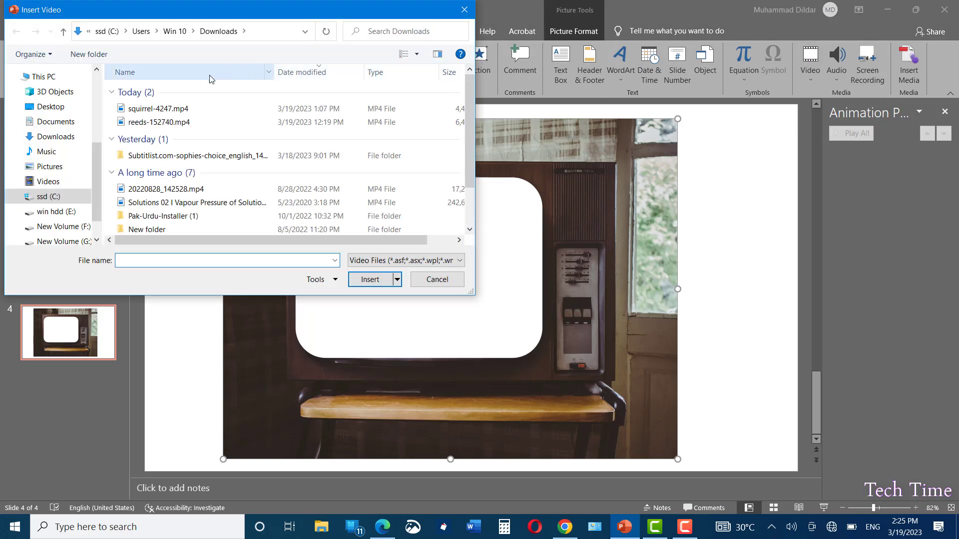
click(164, 109)
click(370, 279)
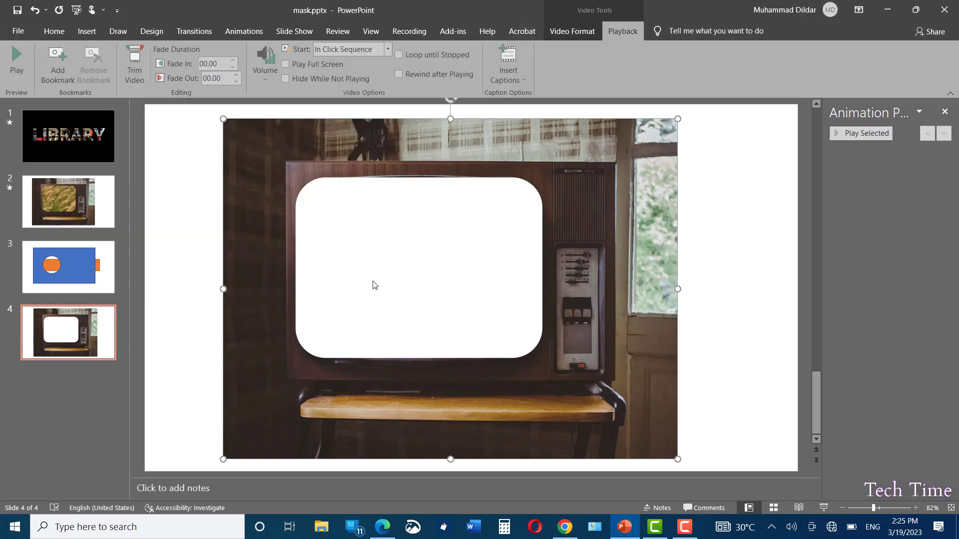
- Nudge the squirrel video down and send it behind the TV photo
drag(394, 192, 397, 210)
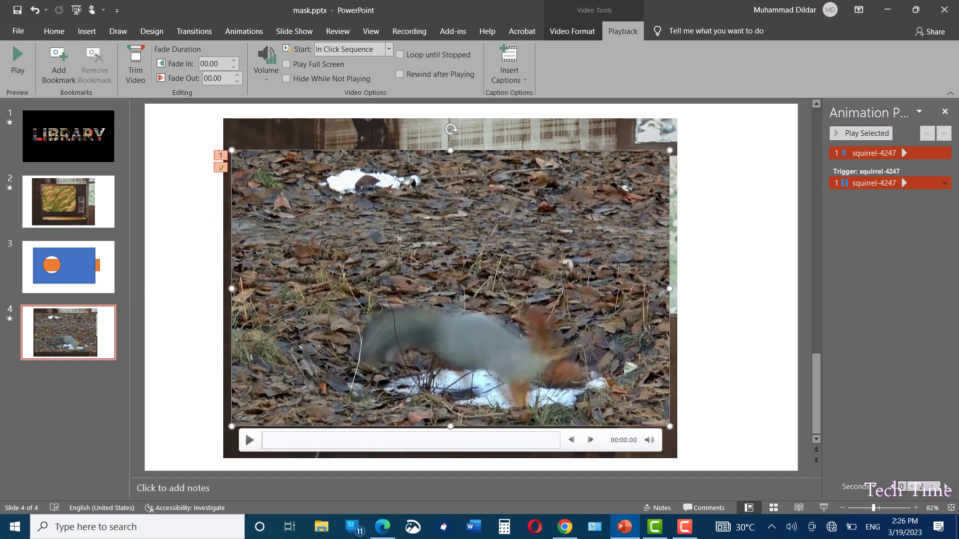
right_click(400, 239)
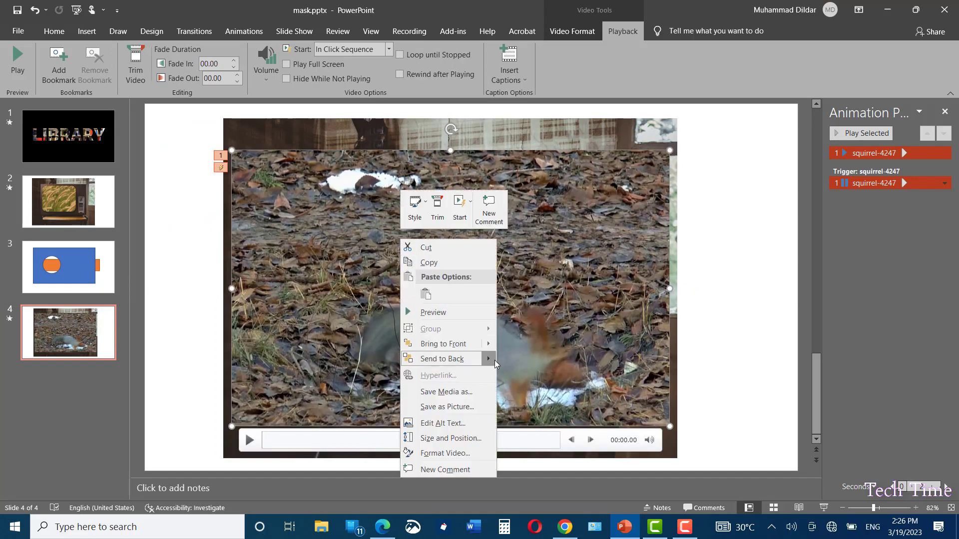
click(523, 360)
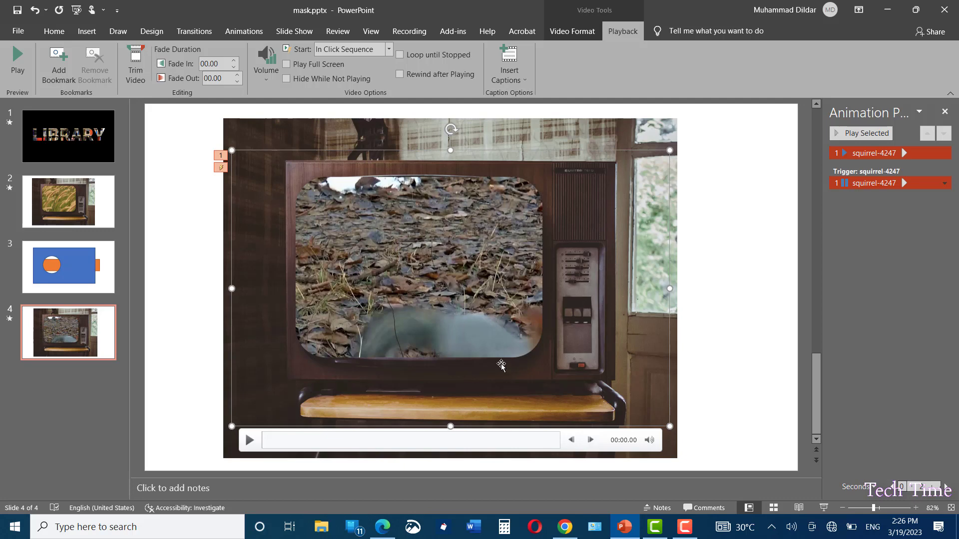
- Preview the squirrel video, then shrink, move and narrow it to fit the TV screen hole
click(250, 441)
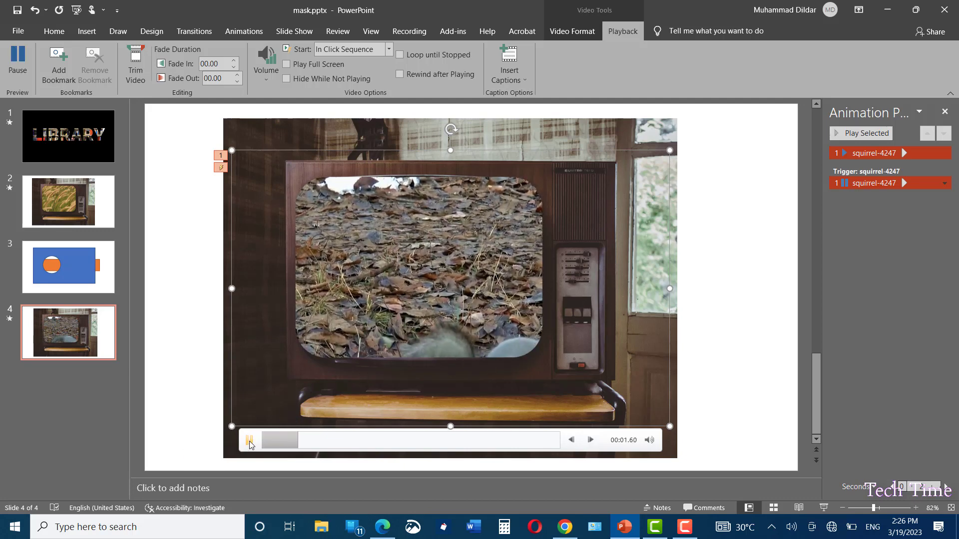
click(250, 441)
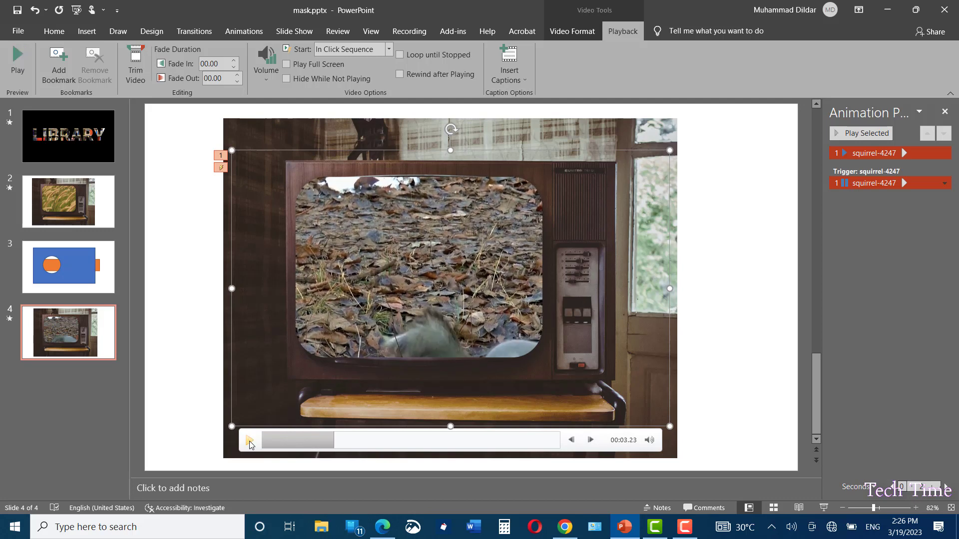
click(465, 285)
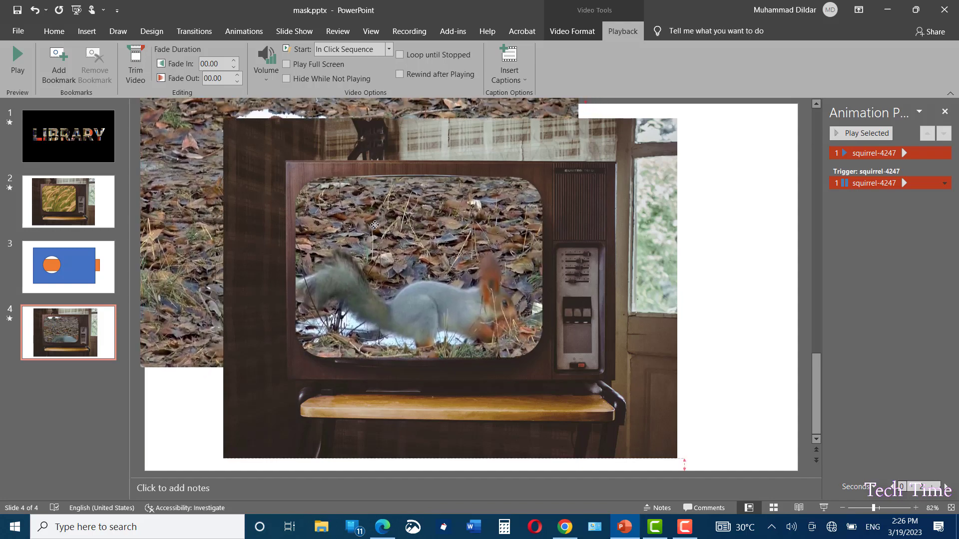
drag(156, 117, 235, 156)
click(452, 282)
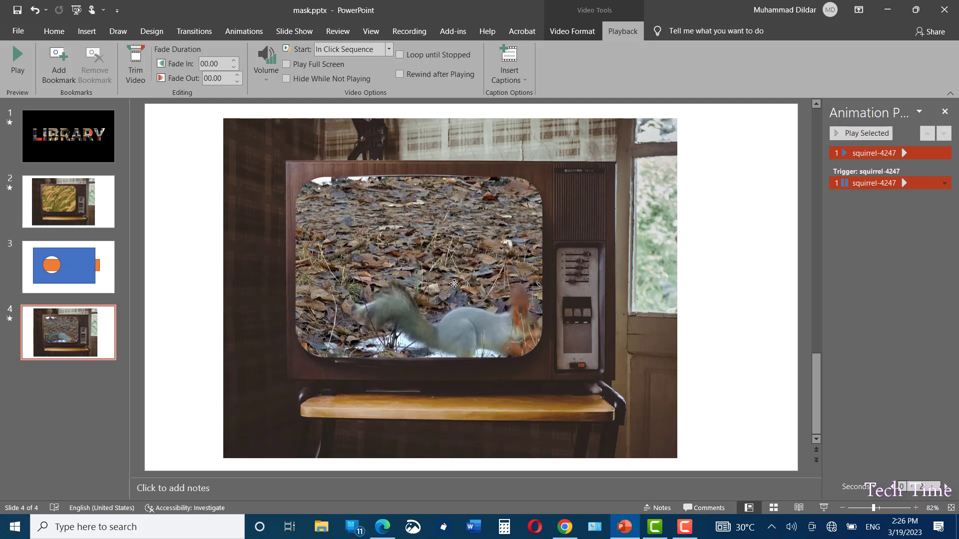
drag(452, 282, 422, 253)
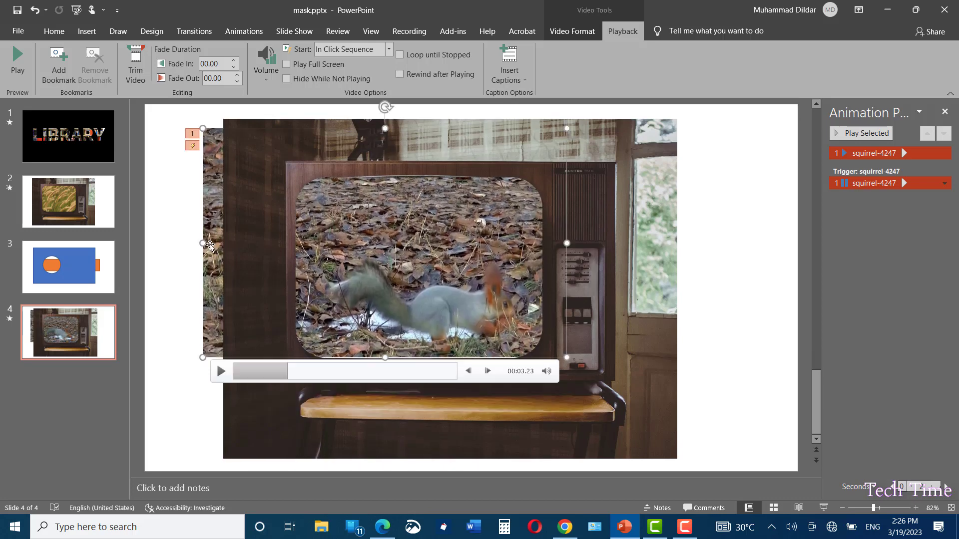
drag(210, 246, 235, 251)
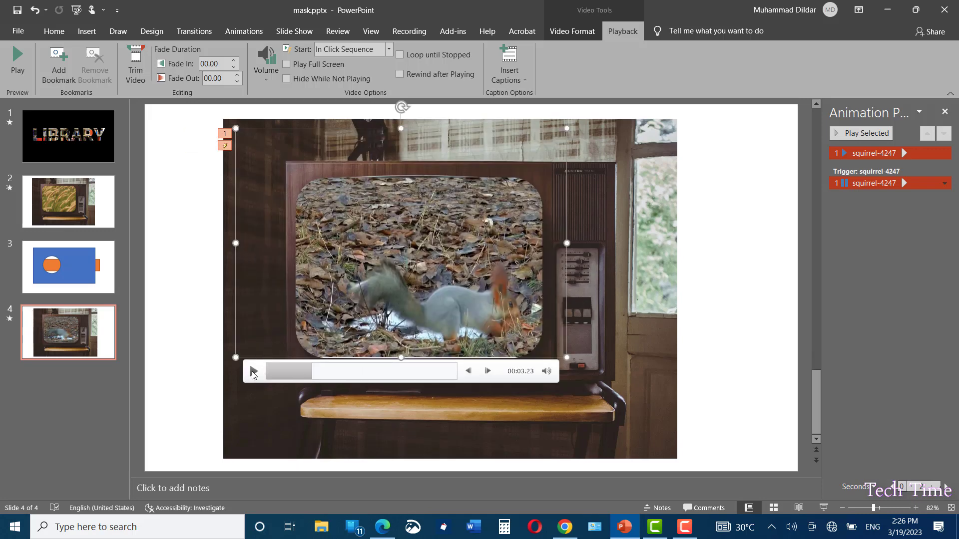
click(252, 372)
key(ctrl+d)
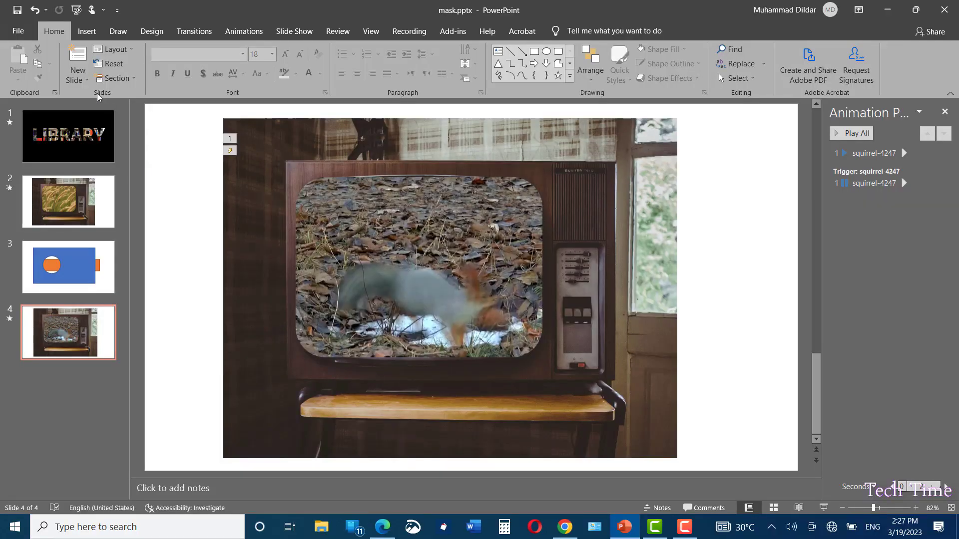
- Add a new blank slide 5
click(85, 78)
click(100, 246)
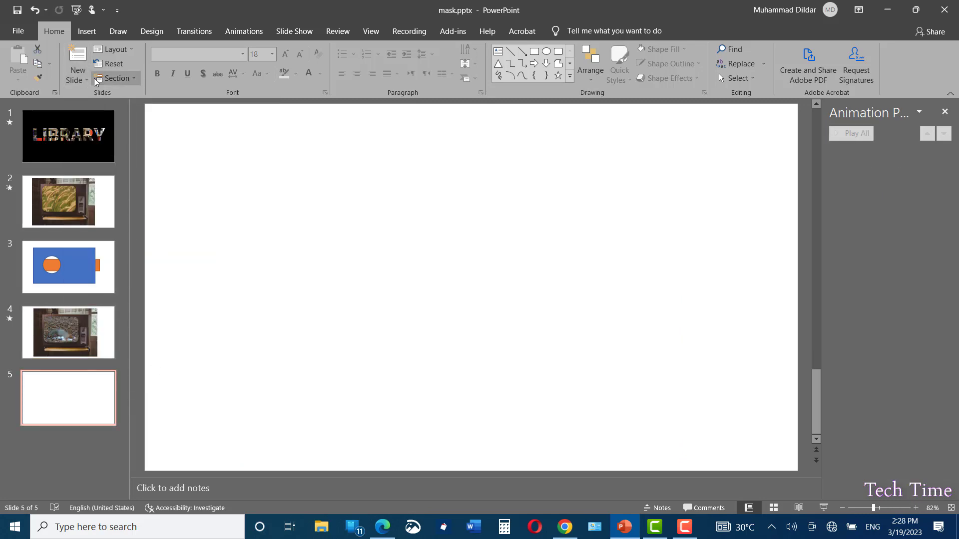
click(87, 31)
click(54, 32)
- Draw a text box in Raleway Black and paste the word LIBRARY into it
click(498, 53)
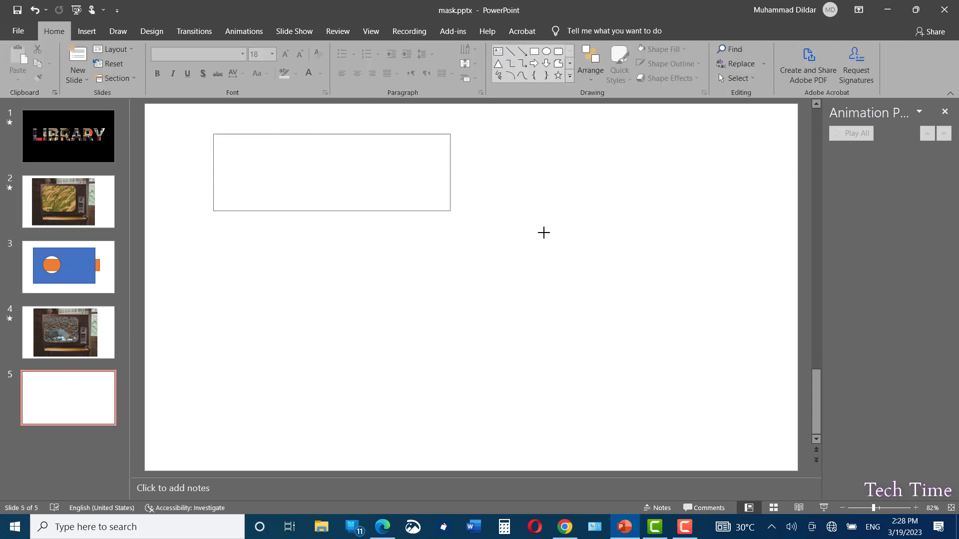
drag(590, 241, 648, 257)
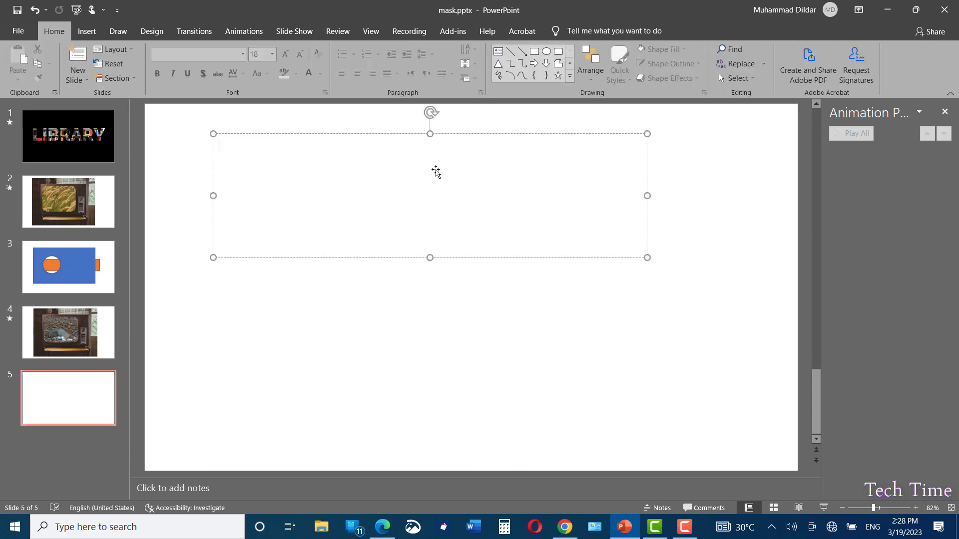
click(243, 54)
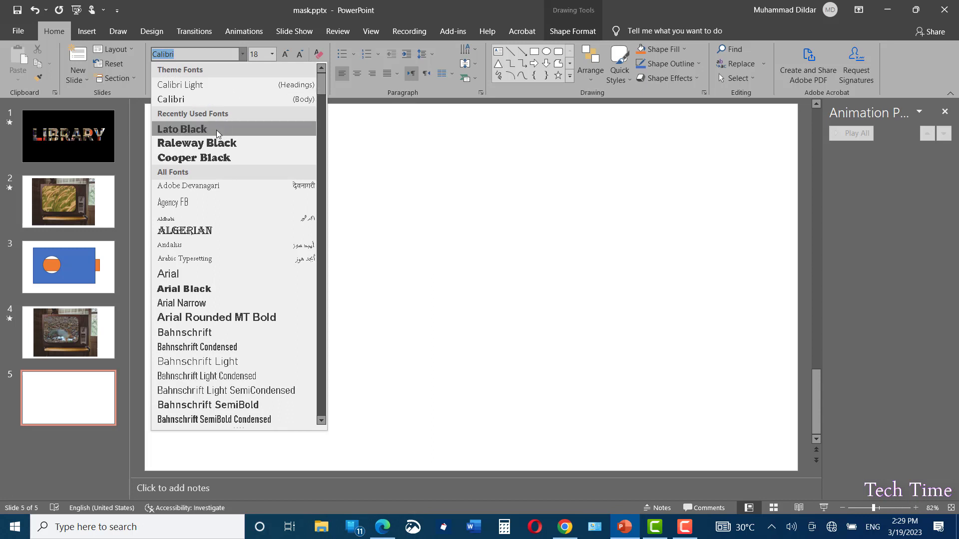
click(174, 144)
text(LIBRARY)
drag(273, 144, 217, 141)
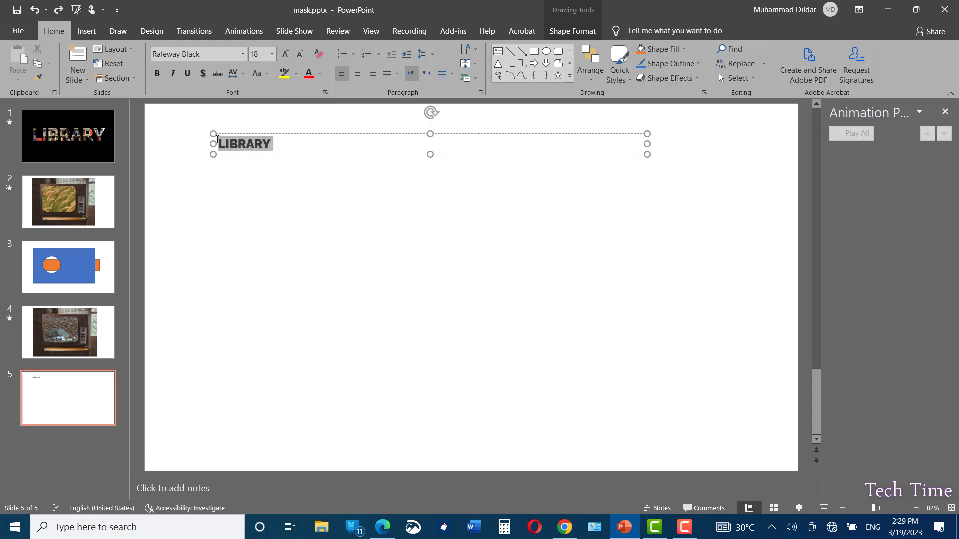
- Set LIBRARY to 199 pt, widen the box to one line, and centre it
click(289, 56)
click(290, 56)
click(291, 57)
click(255, 54)
text(199)
key(Return)
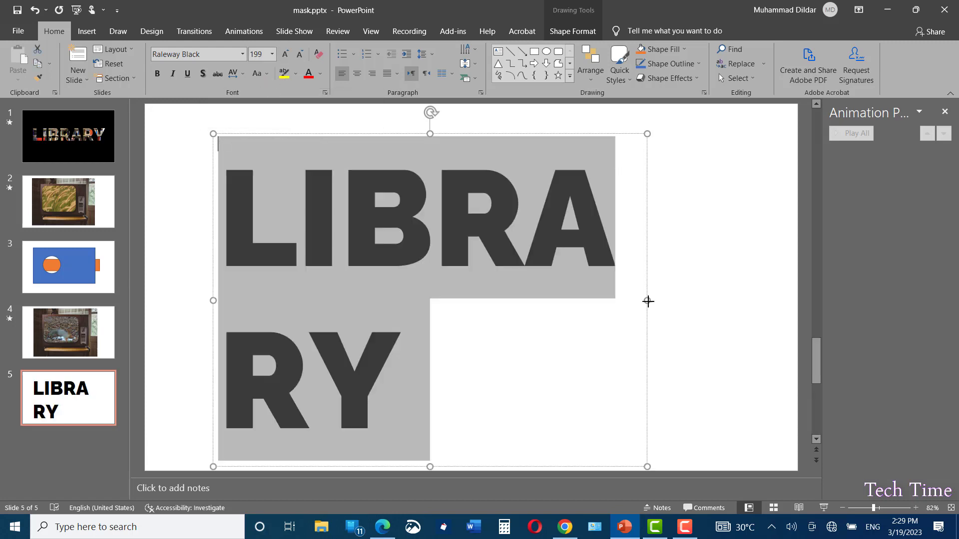
drag(648, 300, 756, 309)
drag(213, 300, 150, 284)
drag(470, 156, 512, 186)
- Draw a slide-covering rectangle and combine it with LIBRARY to cut out the letters
click(86, 31)
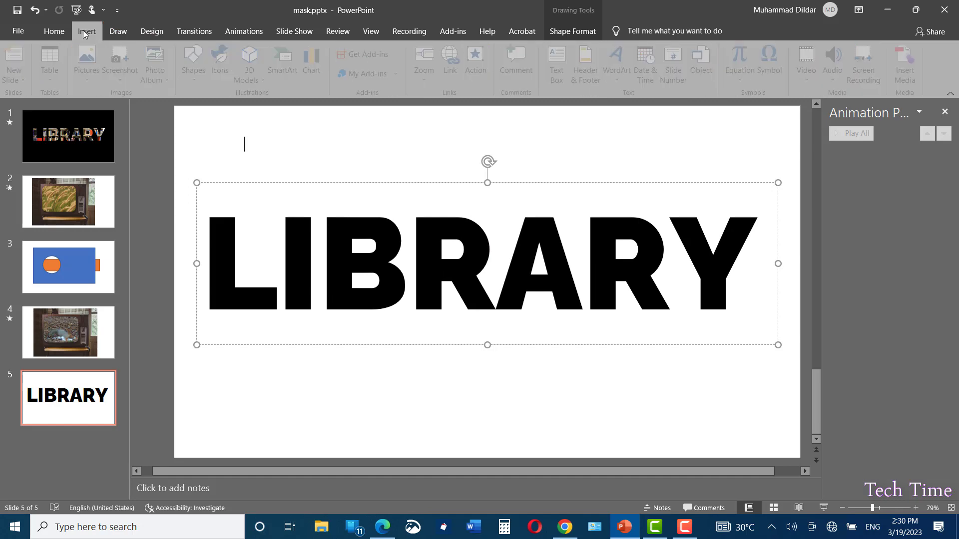
click(200, 77)
click(225, 107)
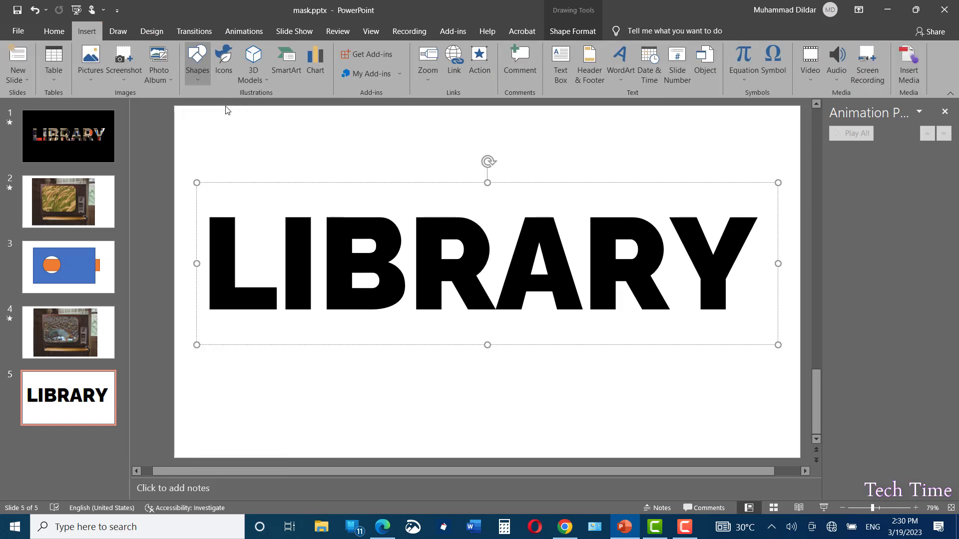
drag(183, 119, 800, 442)
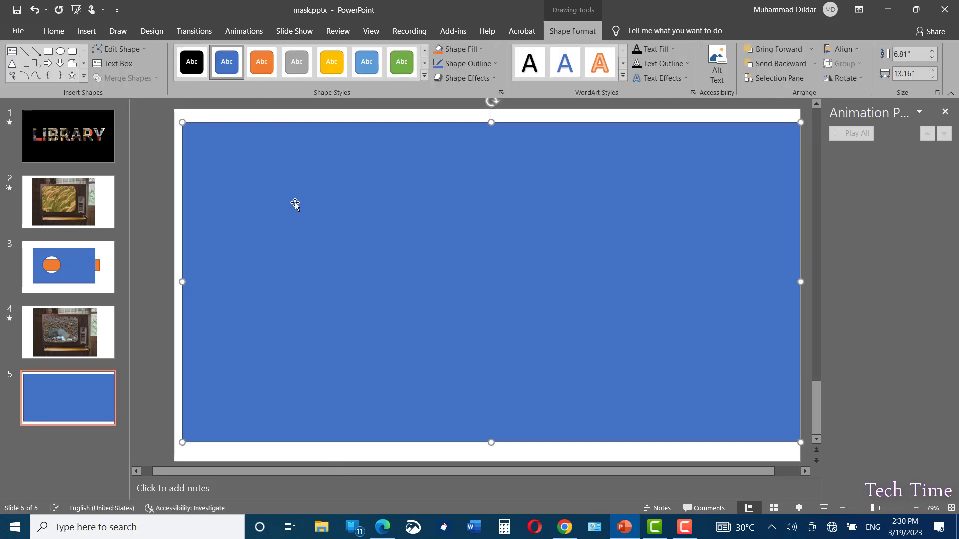
key(ctrl+a)
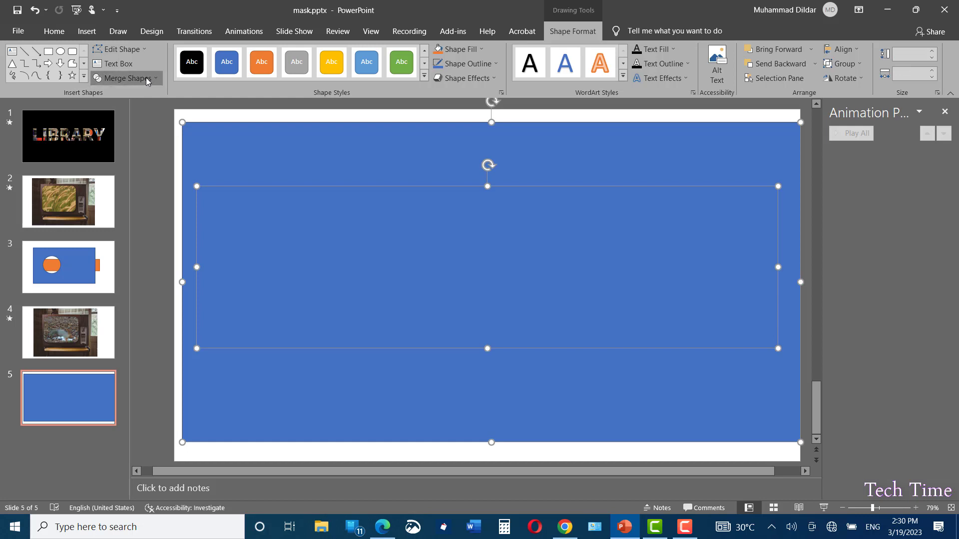
click(147, 80)
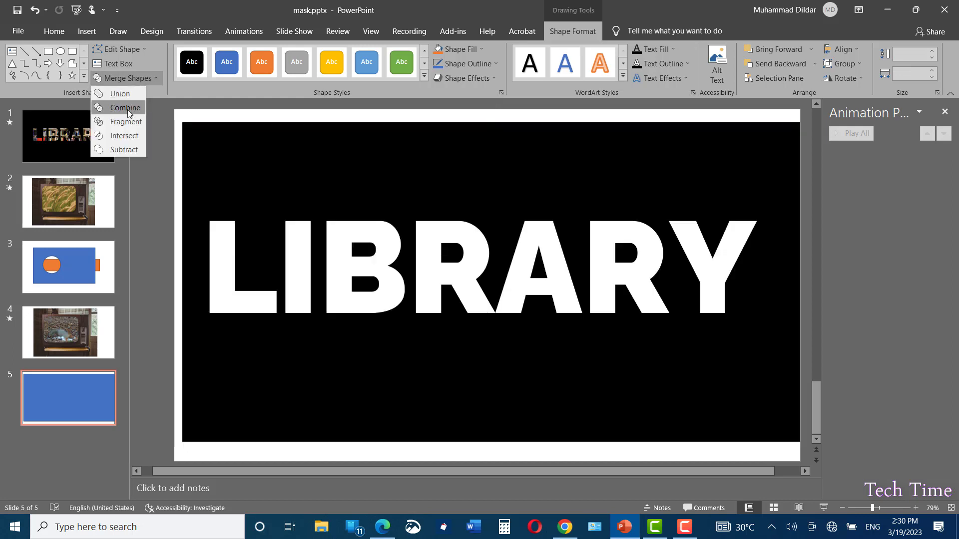
click(125, 108)
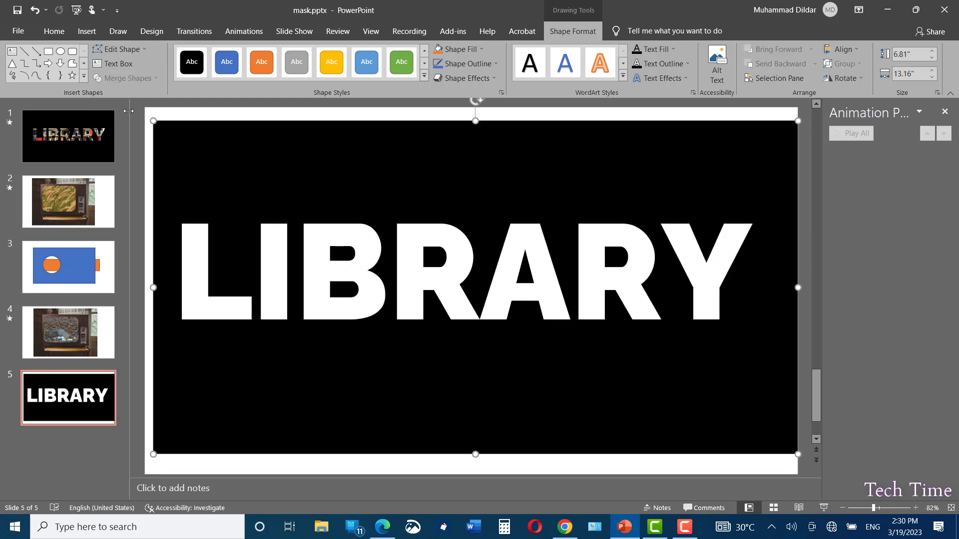
- Insert library-1147815_1920.jpg from this device, shrink it and move it up over the black shape
click(87, 31)
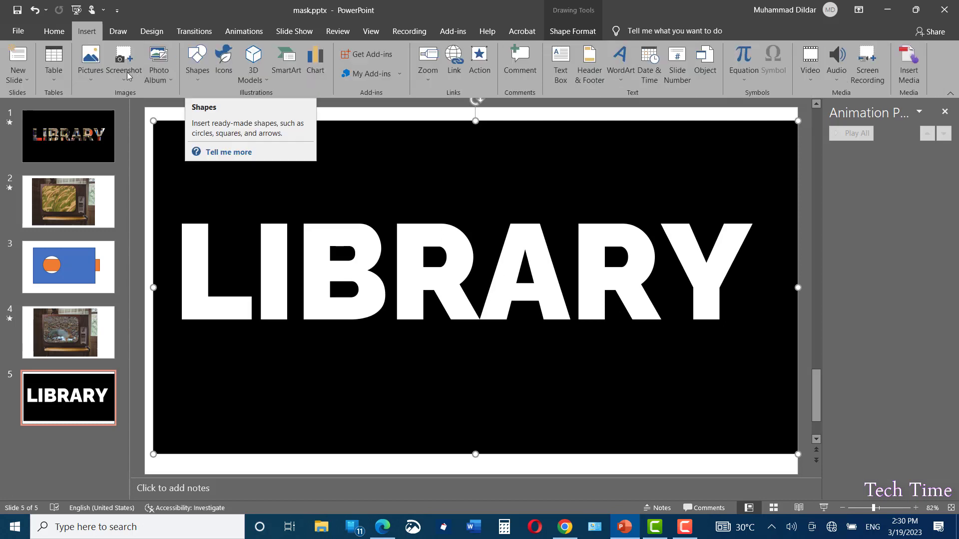
click(87, 79)
click(106, 109)
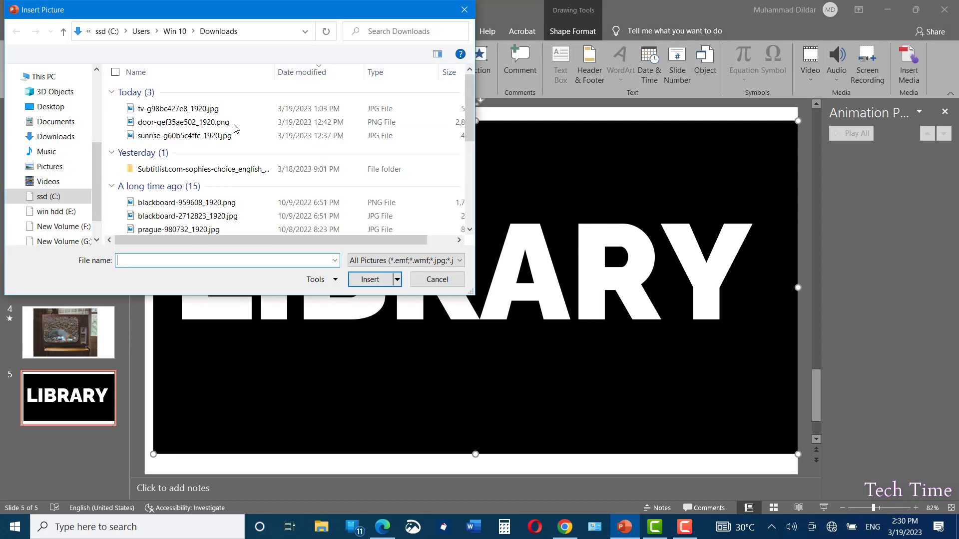
scroll(360, 100, down, 1)
click(148, 194)
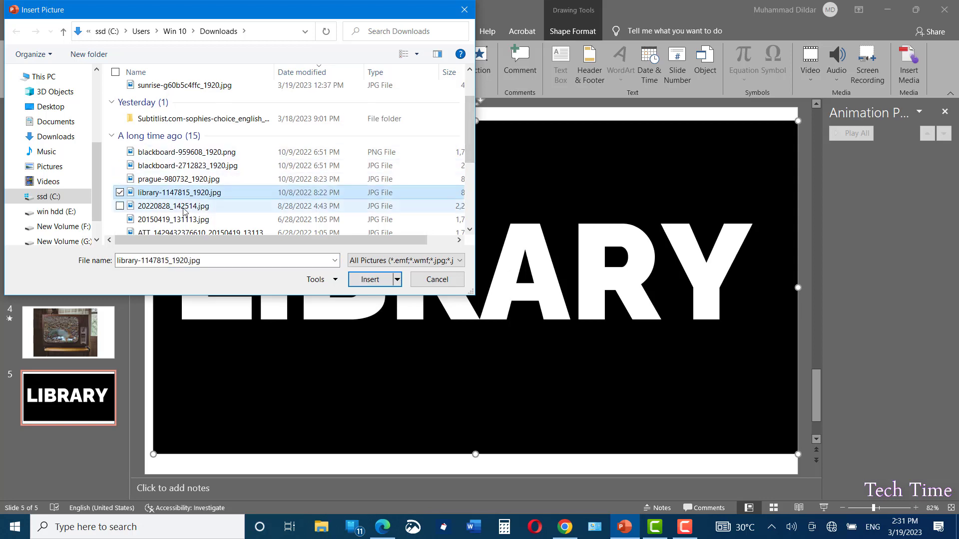
click(367, 279)
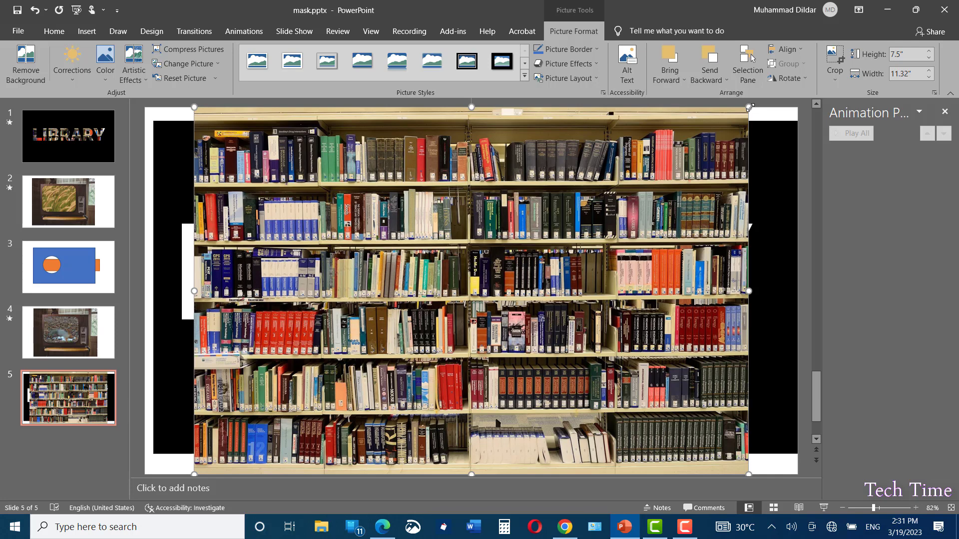
drag(749, 107, 651, 170)
drag(438, 208, 443, 170)
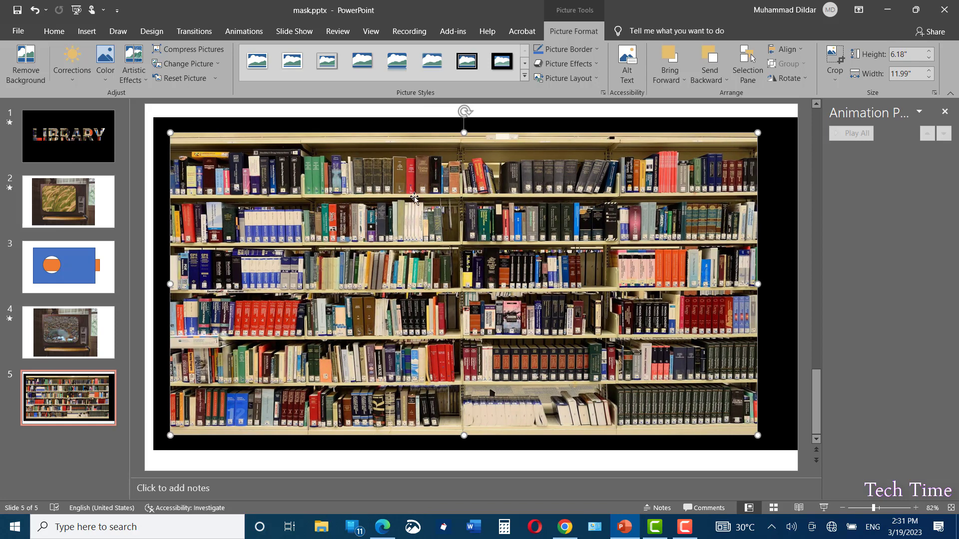
- Apply the Grow/Shrink animation to the bookshelf picture
click(242, 33)
click(564, 76)
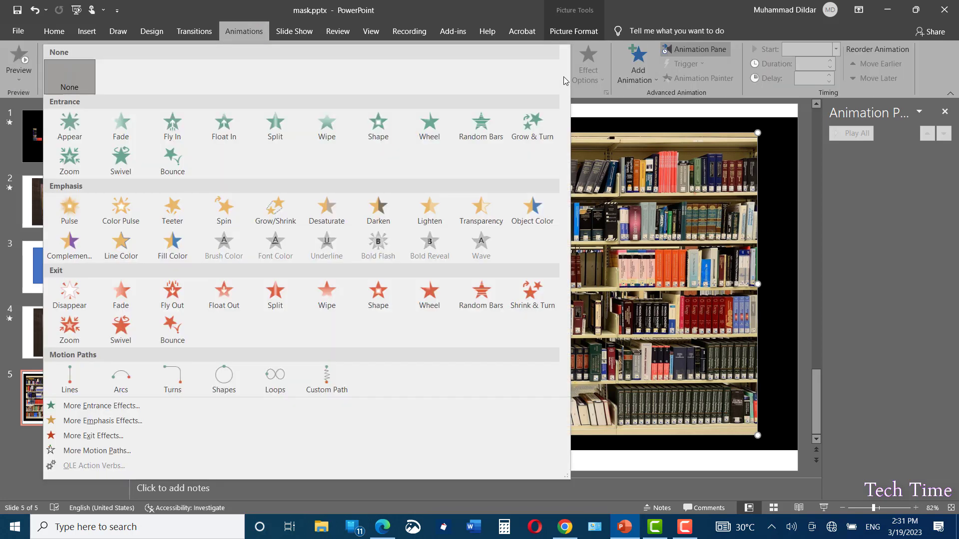
click(272, 210)
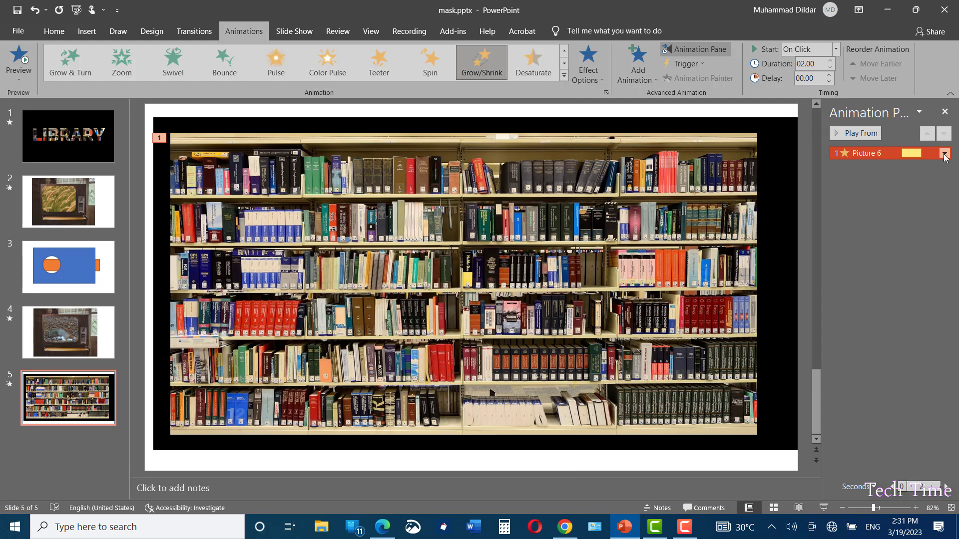
- Set the Grow/Shrink effect to 3 seconds (Slow) with auto-reverse
click(944, 153)
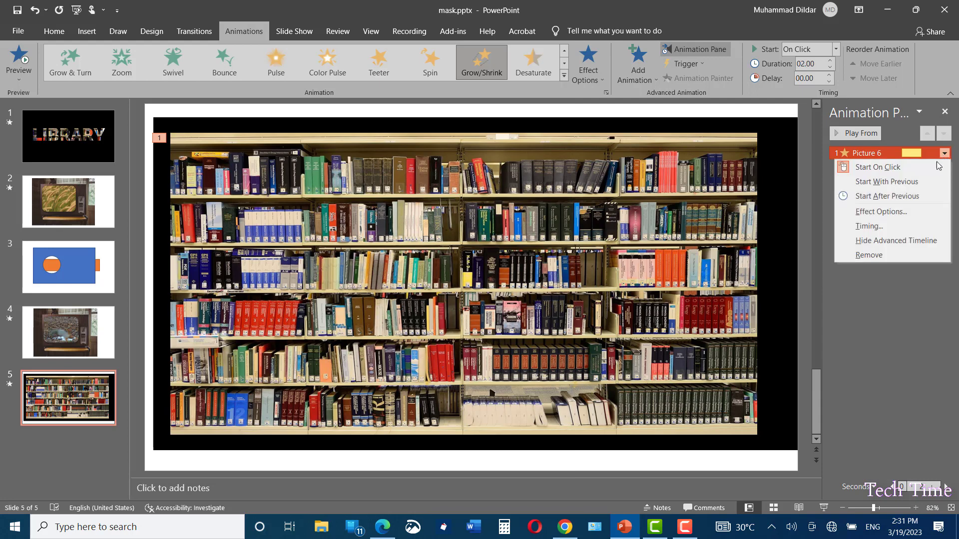
click(880, 212)
click(187, 154)
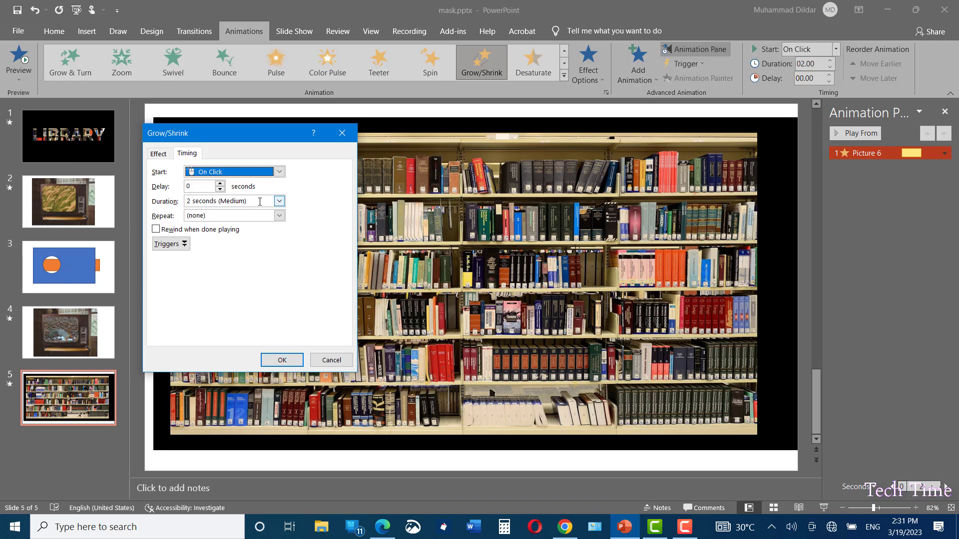
click(279, 202)
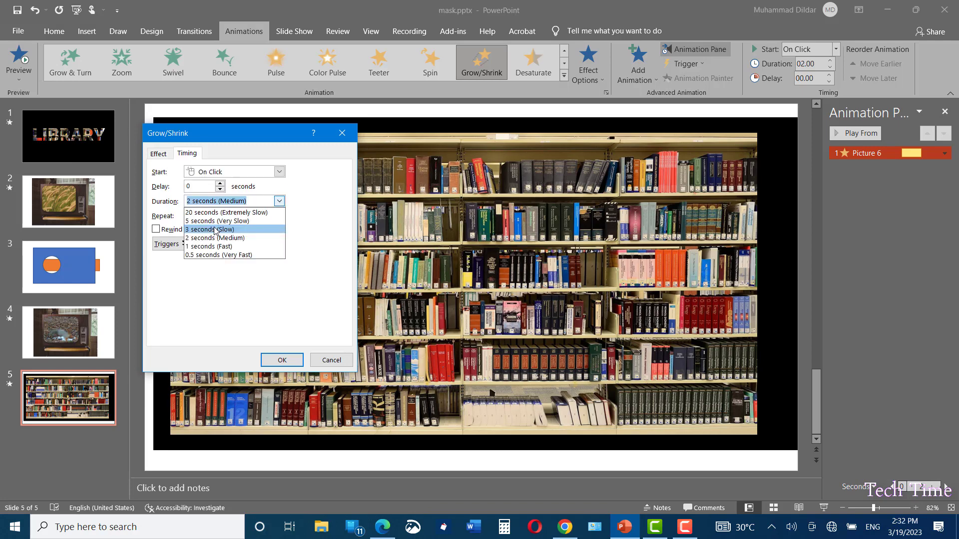
click(203, 232)
click(158, 154)
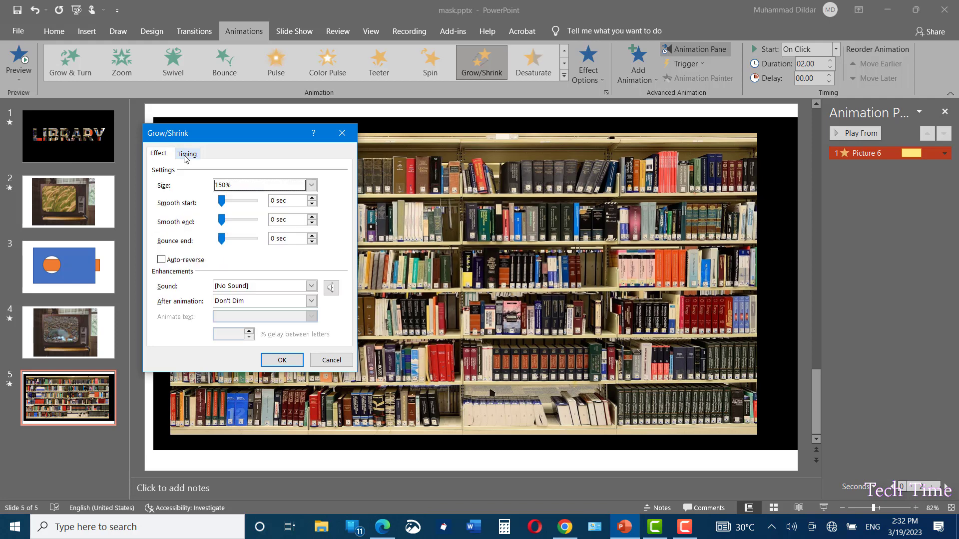
click(187, 153)
click(157, 155)
click(161, 260)
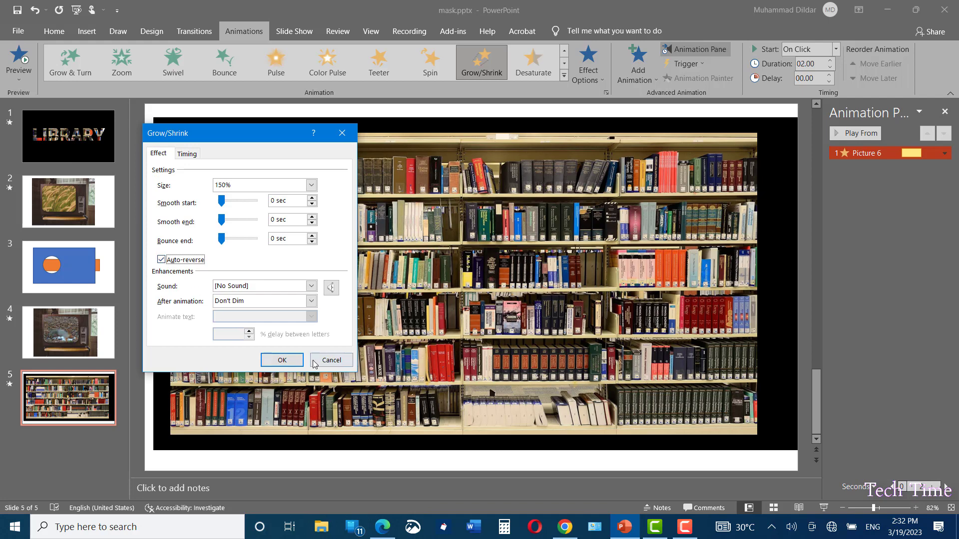
click(284, 361)
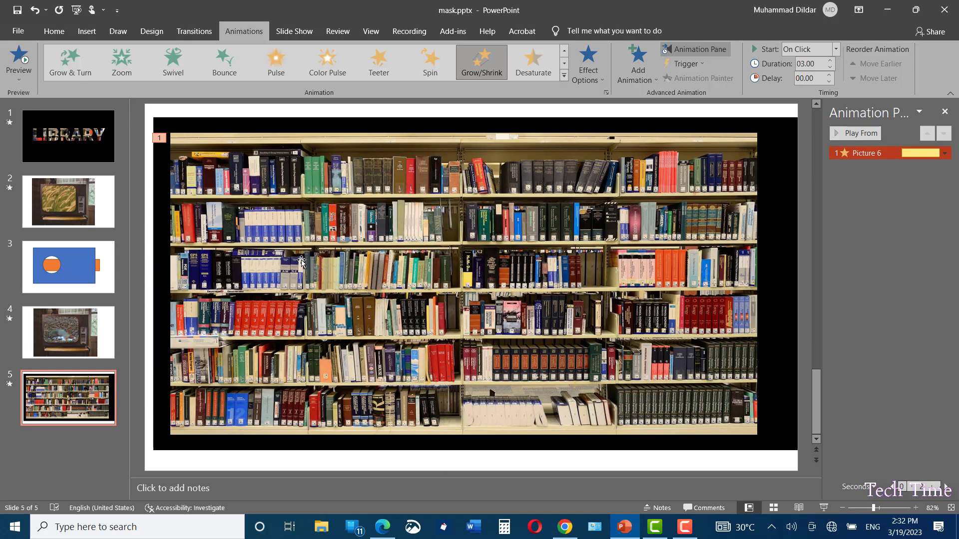
- Send the bookshelf photo to the back, then stretch the black LIBRARY shape over the slide
right_click(302, 260)
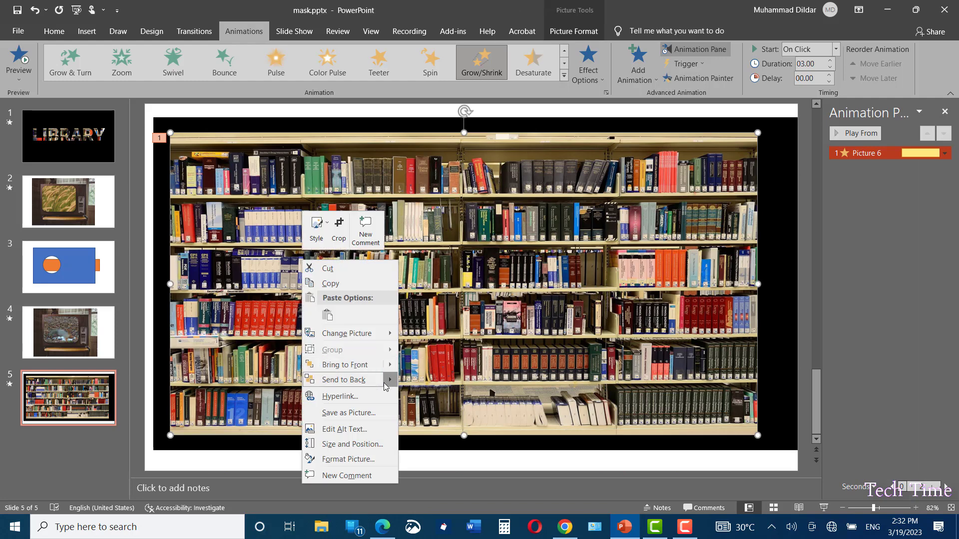
mouse_move(391, 383)
click(420, 381)
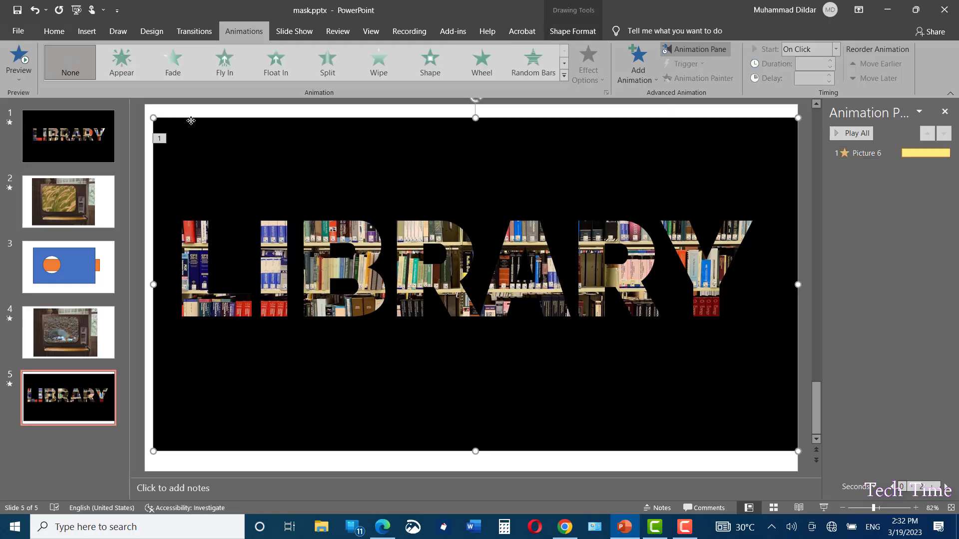
drag(153, 118, 145, 104)
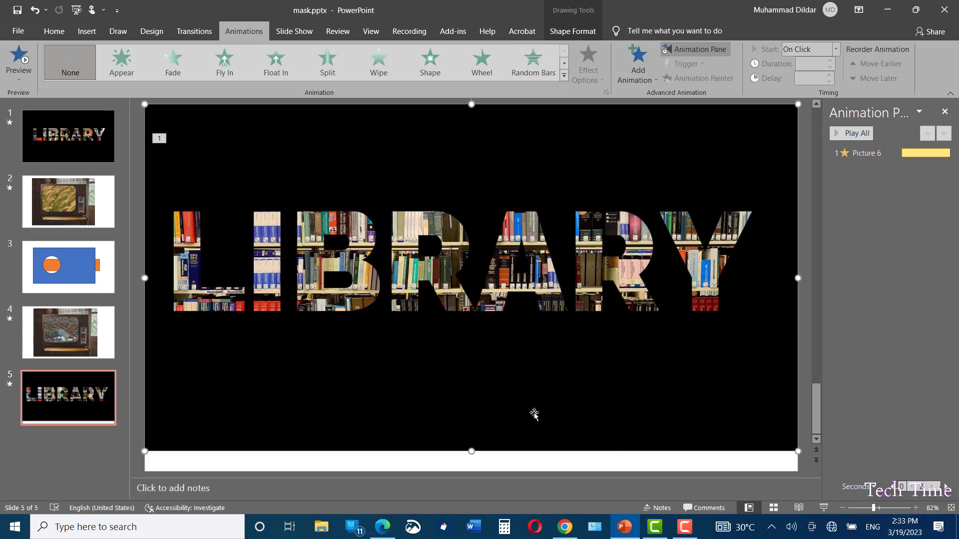
drag(472, 452, 473, 471)
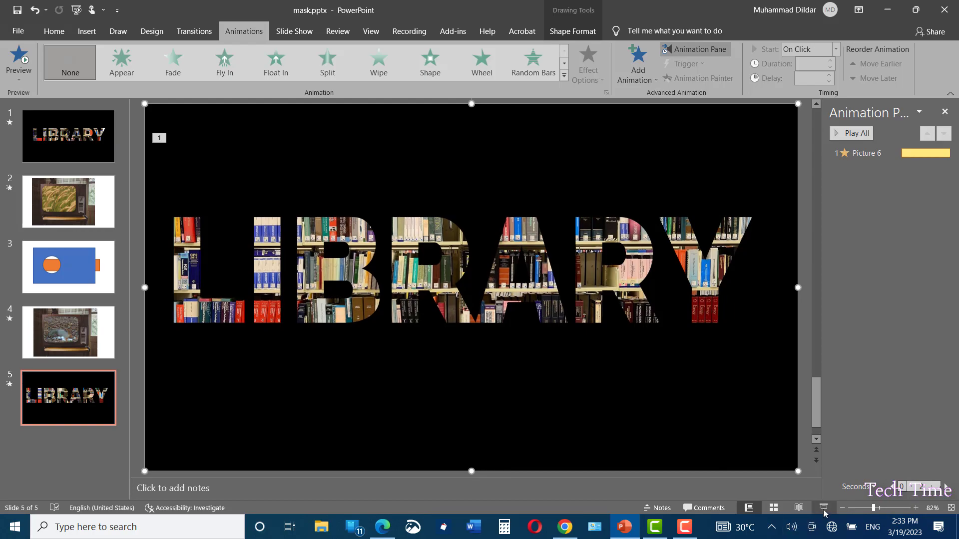